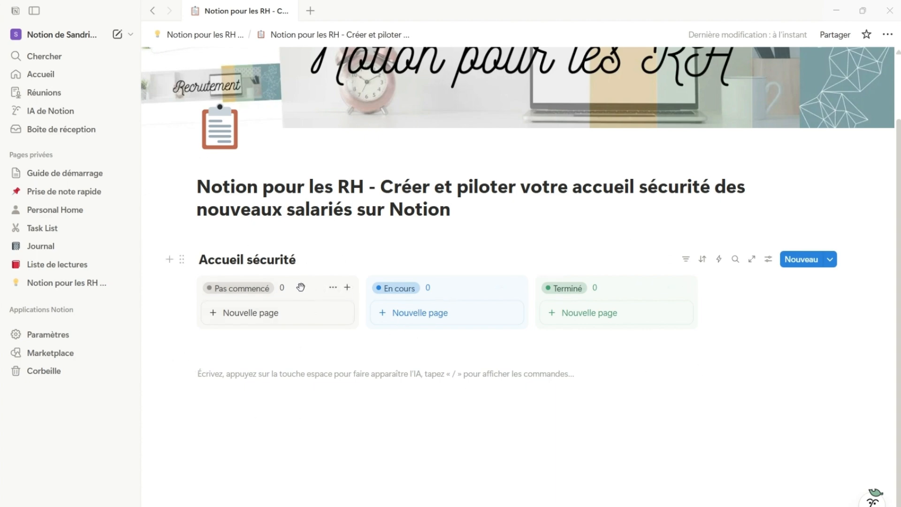
- Add a new card to the Pas commencé column of the Accueil sécurité board and open its page, leaving Assignation empty
left_click(307, 320)
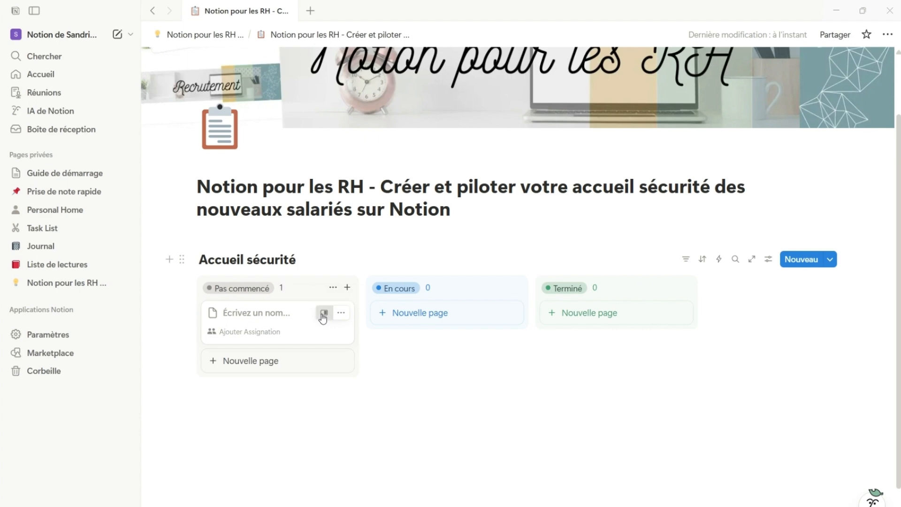
left_click(324, 314)
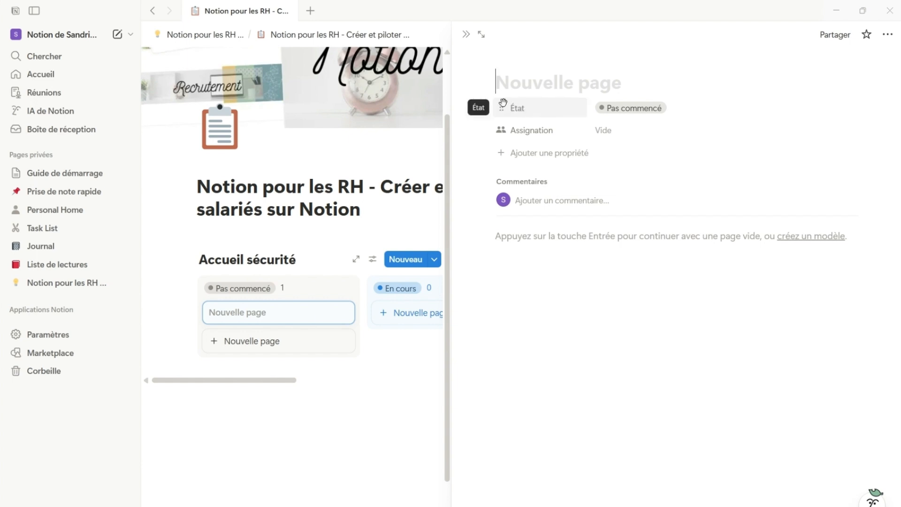
left_click(619, 133)
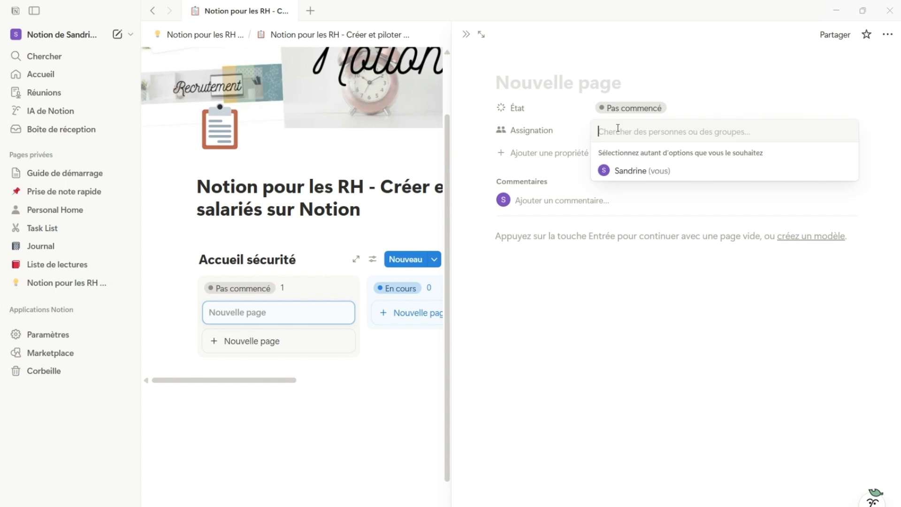
left_click(640, 333)
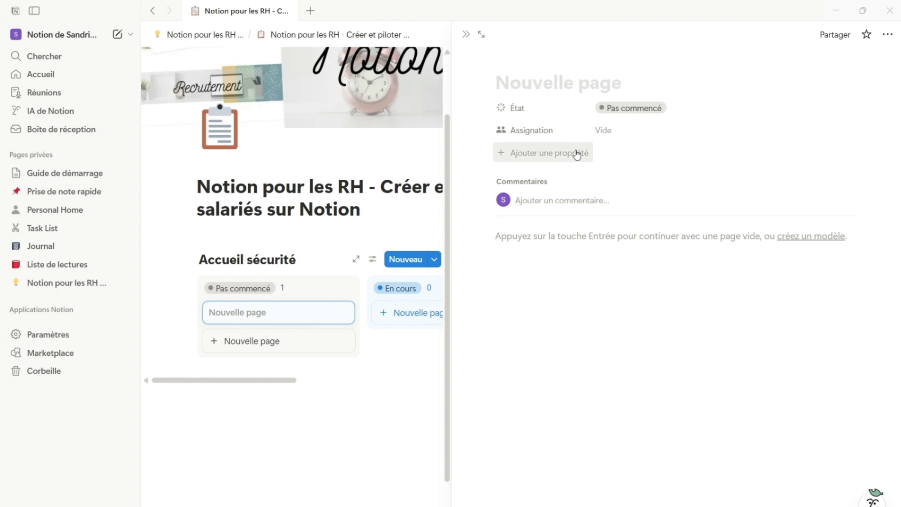
- Add a text property named Salarié to the new page
left_click(522, 153)
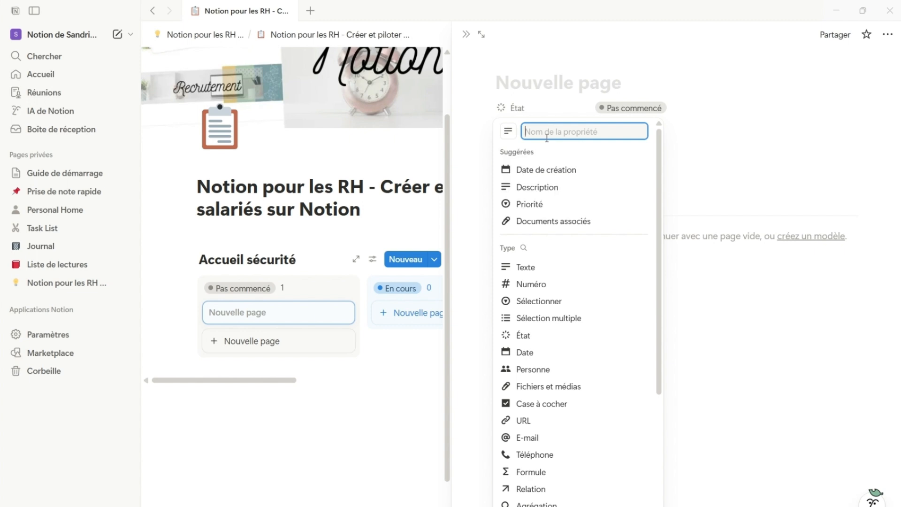
type("Salarié")
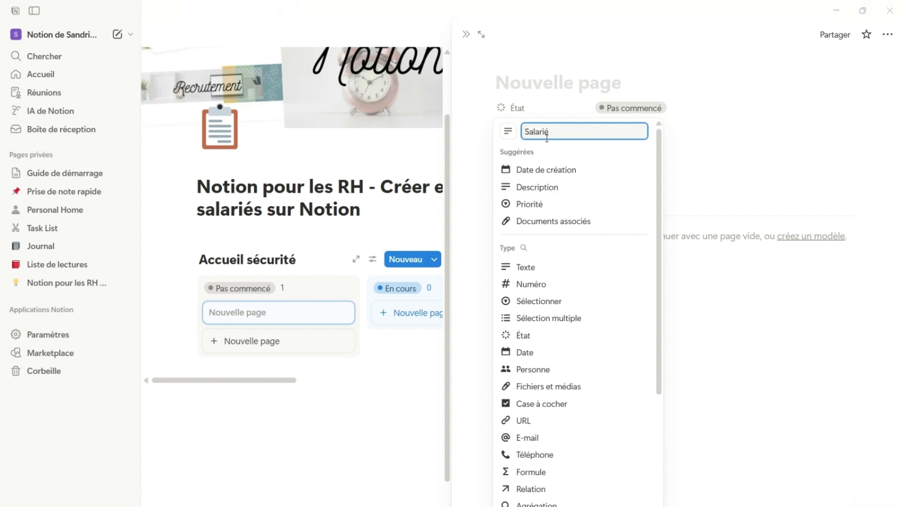
left_click(573, 268)
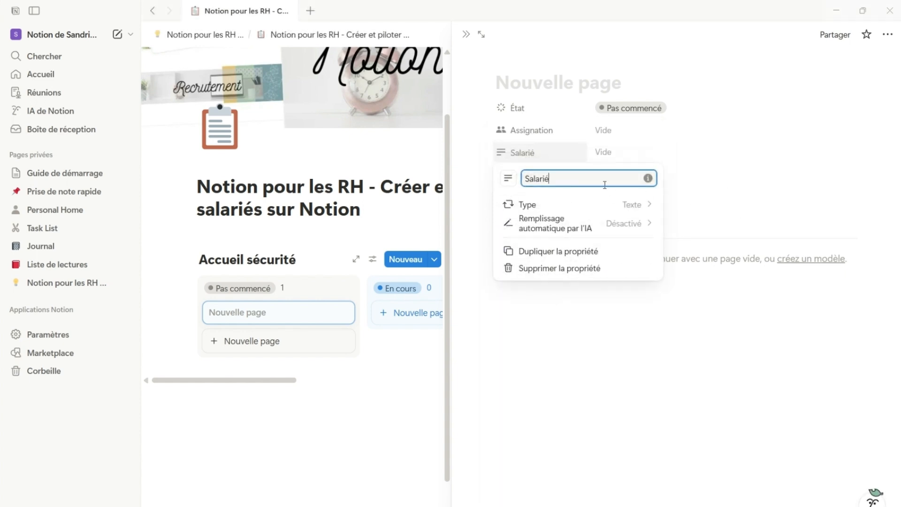
left_click(716, 195)
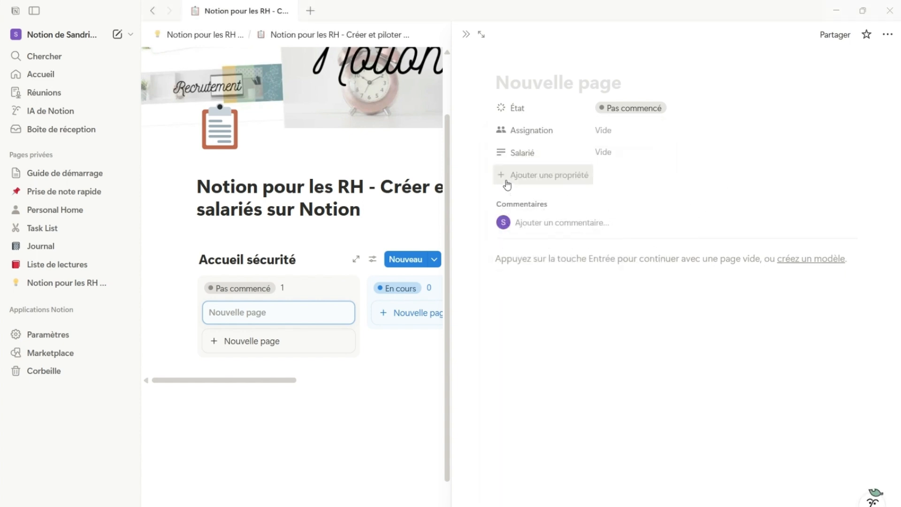
- Rename the Assignation property to Manager
left_click(516, 130)
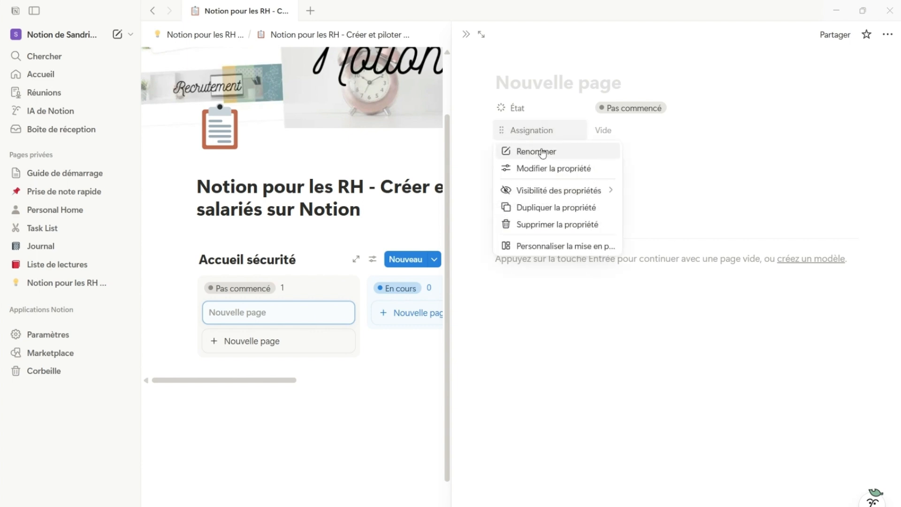
left_click(554, 169)
left_click(581, 159)
key("ctrl+a")
type("Manager")
key("Return")
- Add a text property named Service to the page
left_click(529, 177)
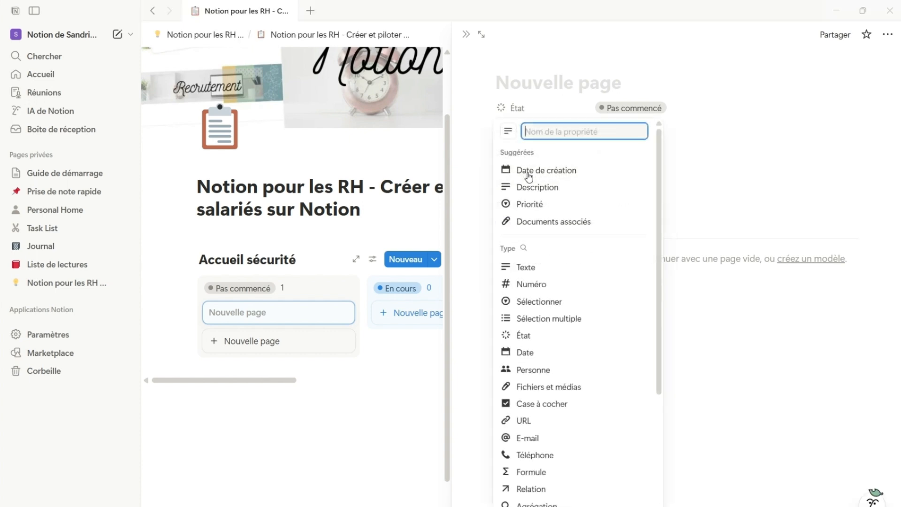
left_click(551, 274)
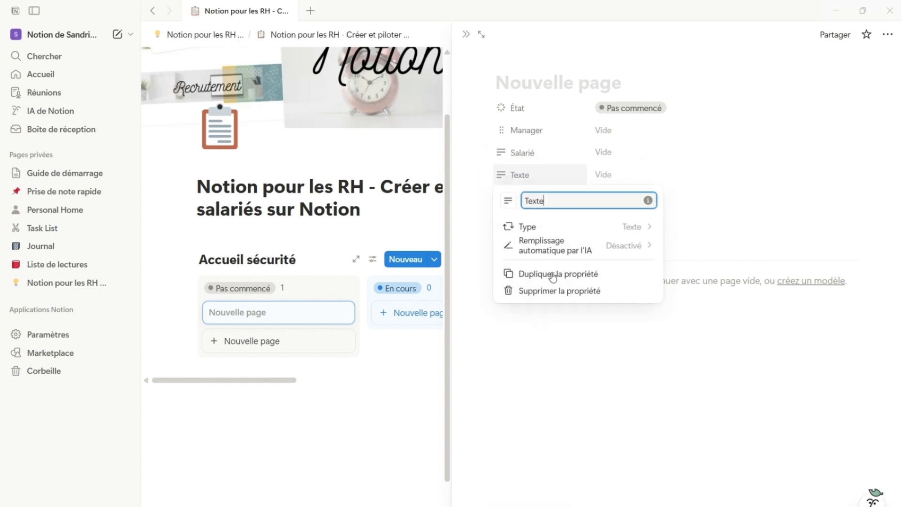
type("Service")
left_click(636, 362)
- Add two date properties named Date d'arrivée and Date de l'accueil sécurité
left_click(503, 199)
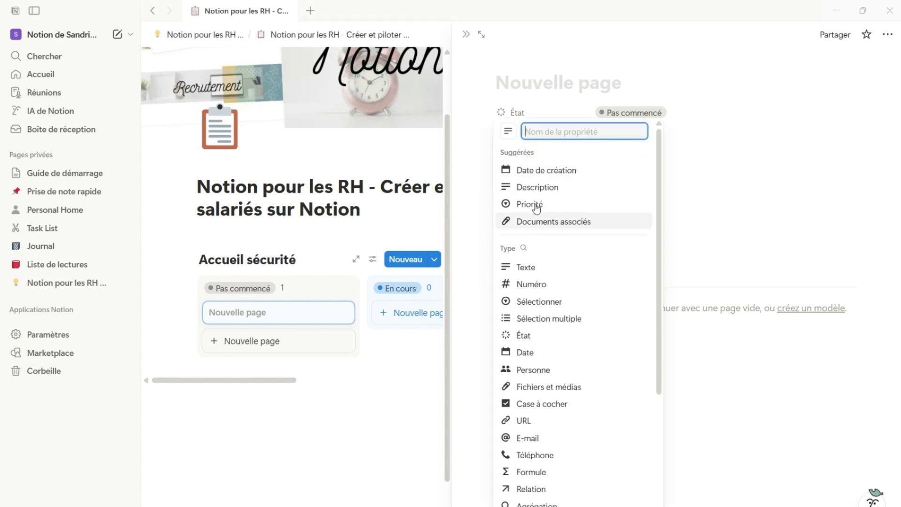
left_click(560, 363)
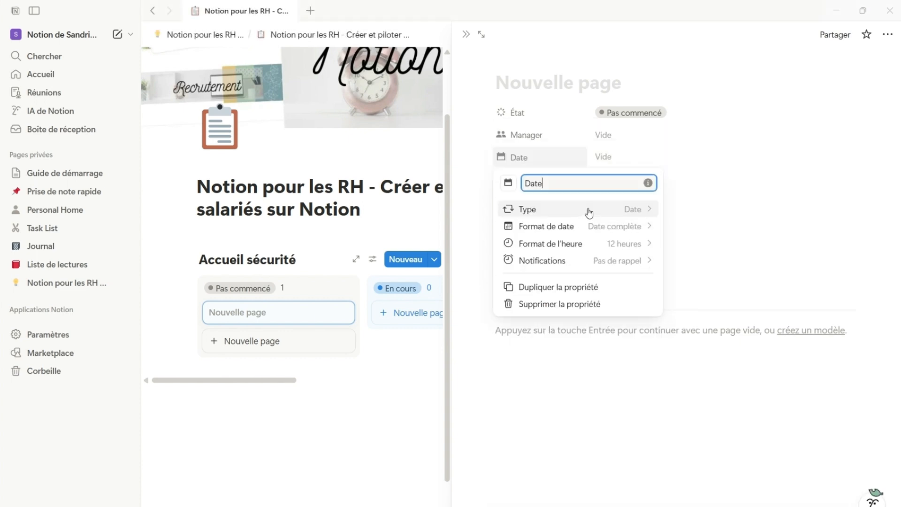
type("d")
type("e l'accueil sécurité")
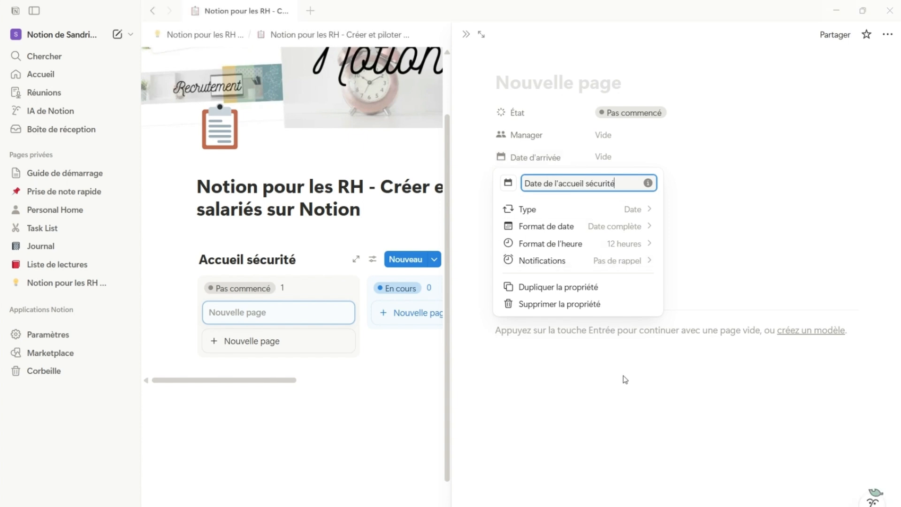
left_click(623, 376)
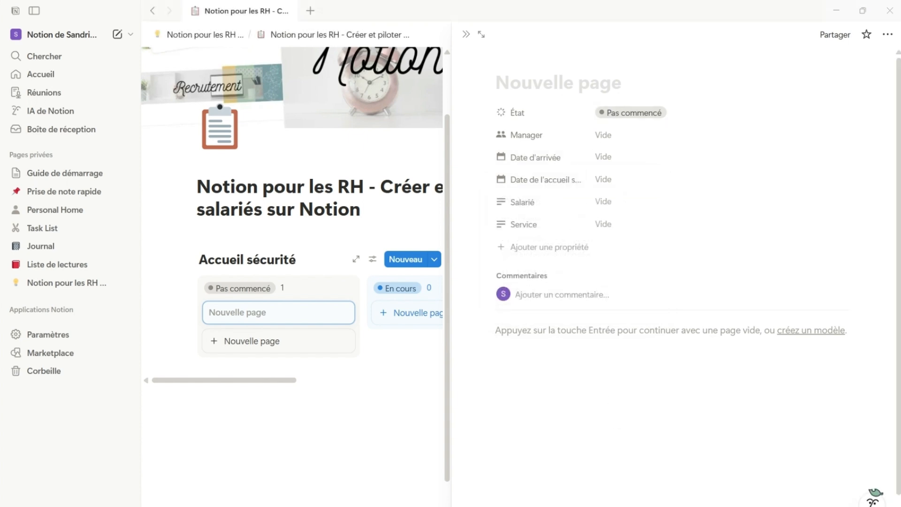
- Delete the État property from the database
left_click(508, 113)
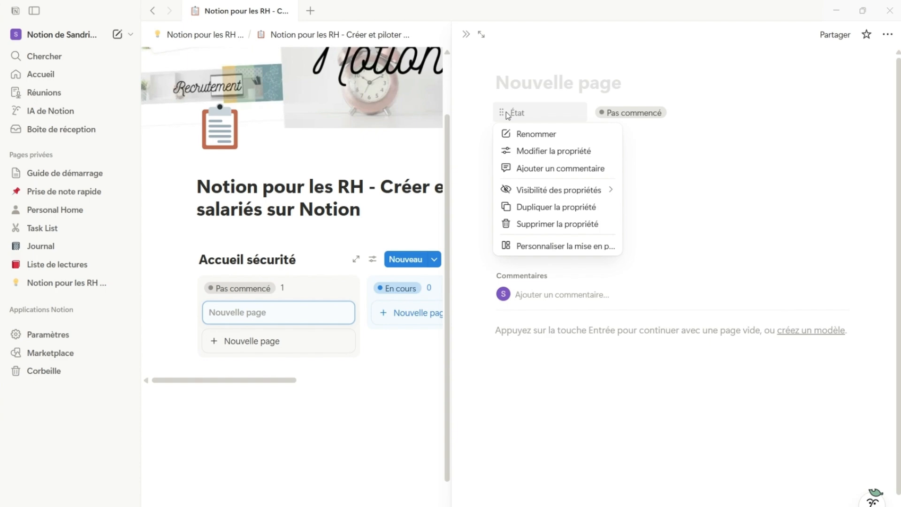
left_click(573, 229)
left_click(472, 285)
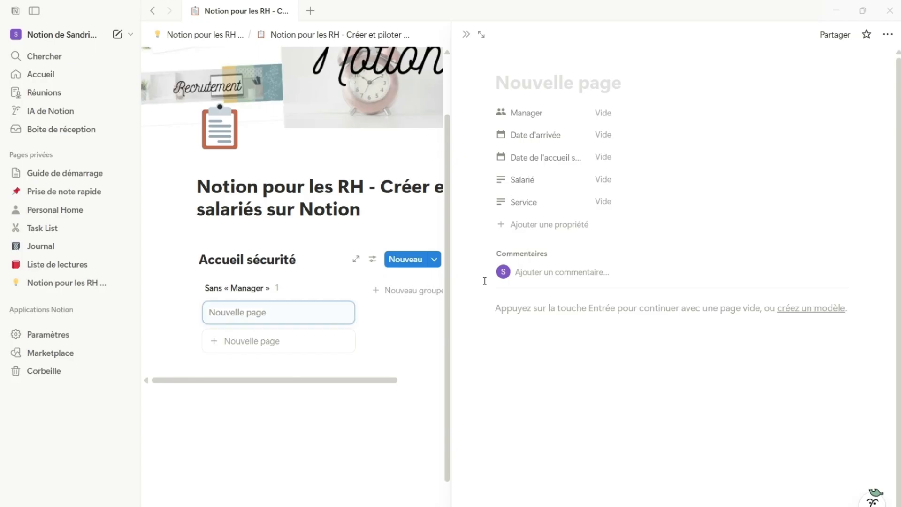
- Add a property named Statut de l'accueil, picking the suggested Date de création type
left_click(548, 226)
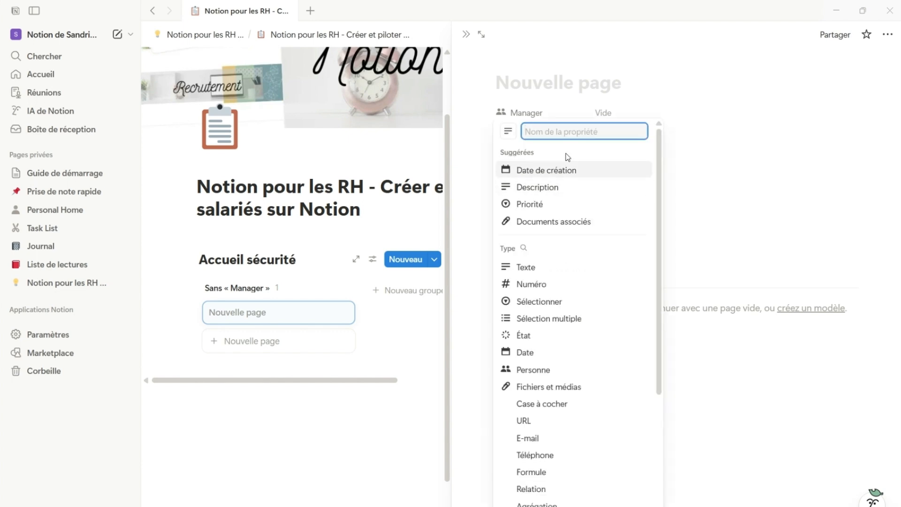
type("Statut ")
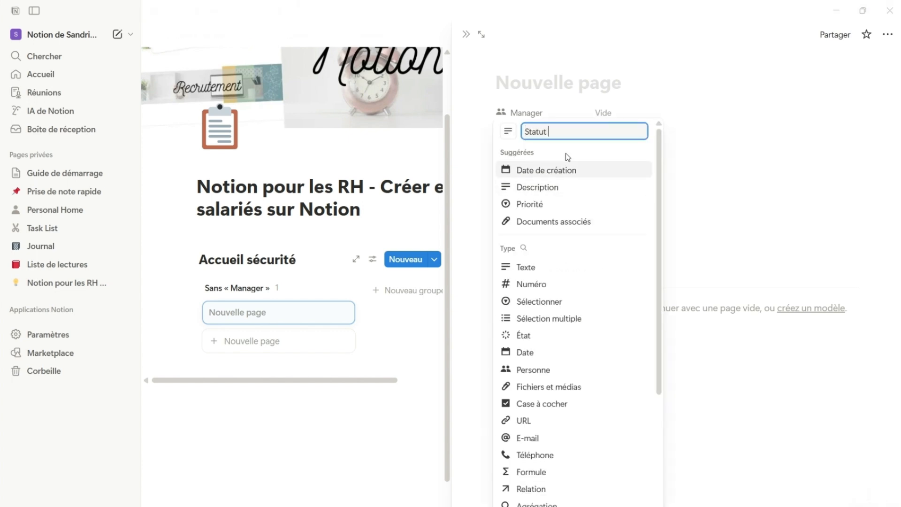
type("de l'accueil")
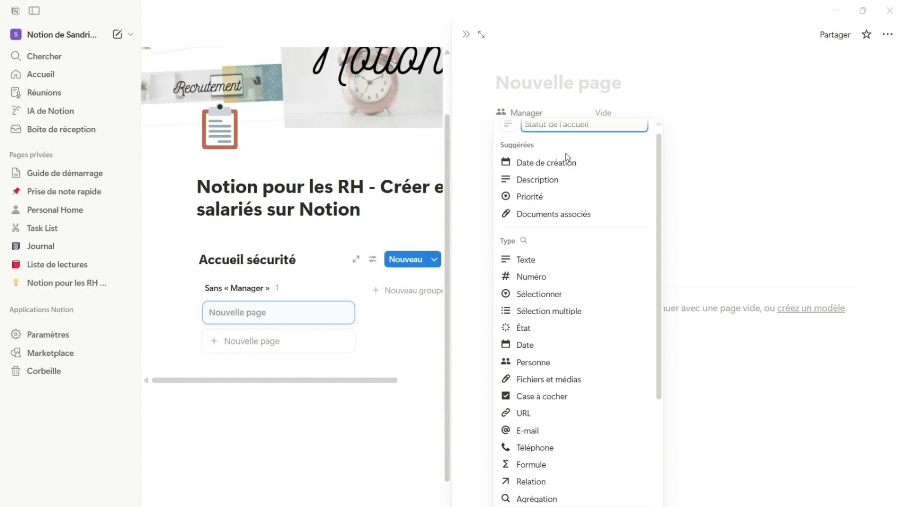
left_click(566, 160)
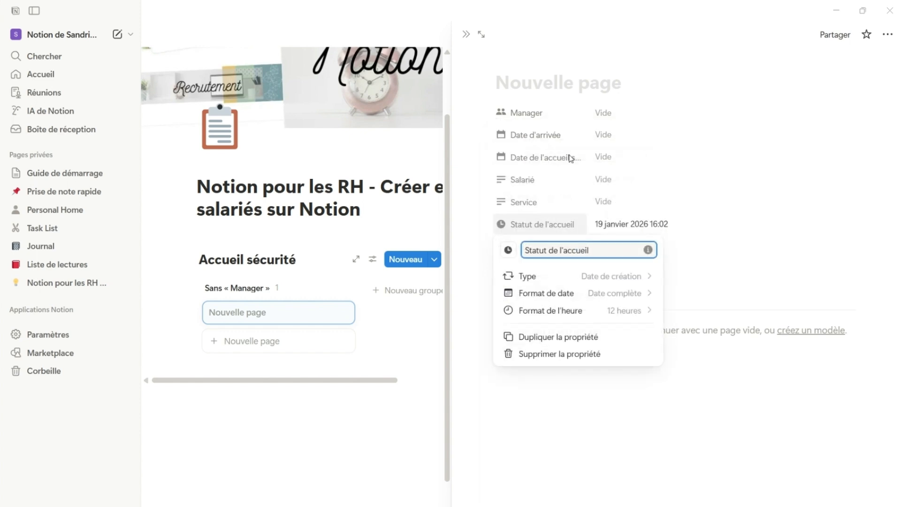
left_click(646, 335)
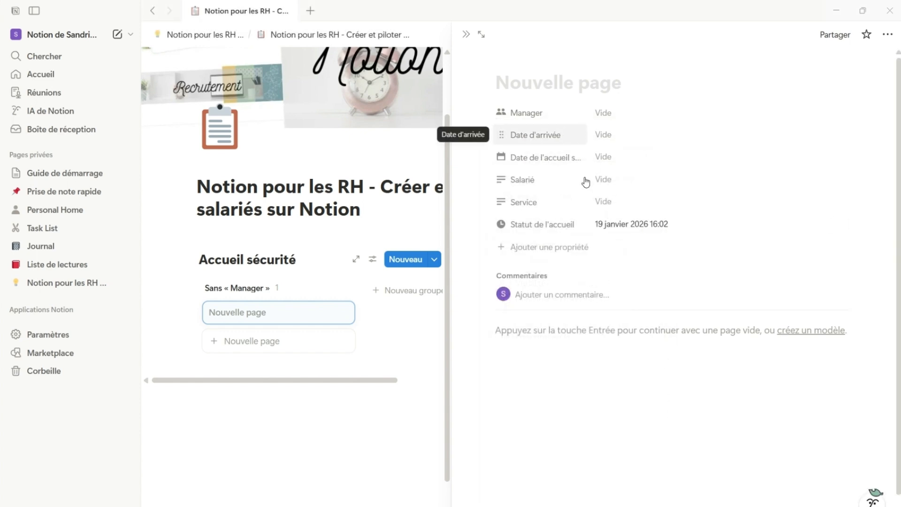
- Change the type of the Statut de l'accueil property to Formule
left_click(542, 221)
left_click(554, 262)
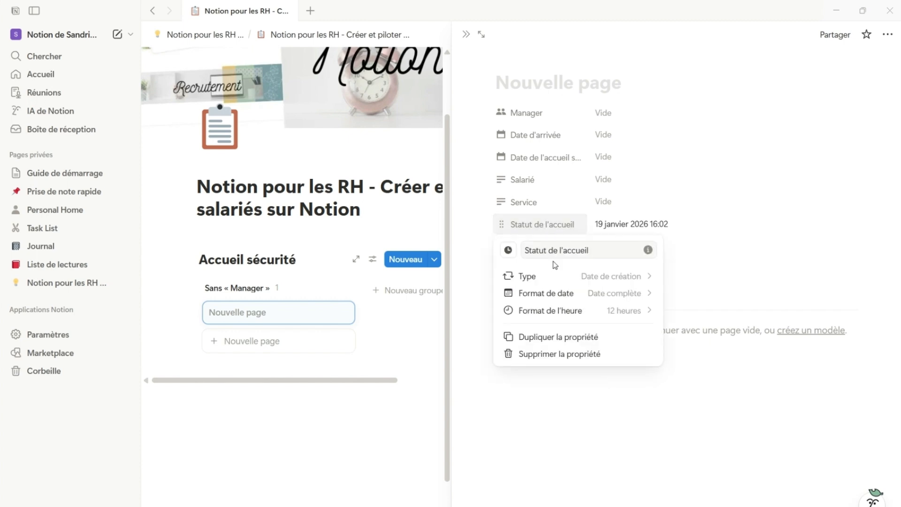
left_click(607, 280)
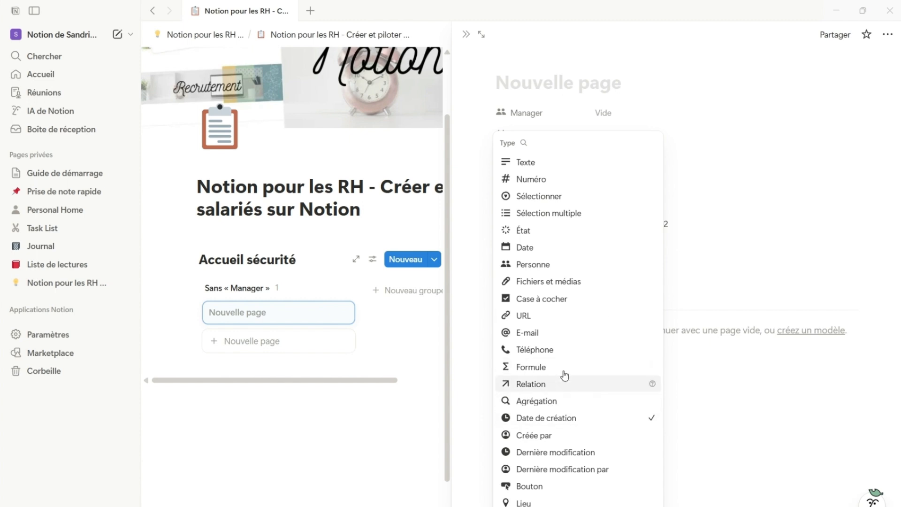
left_click(545, 367)
left_click(759, 386)
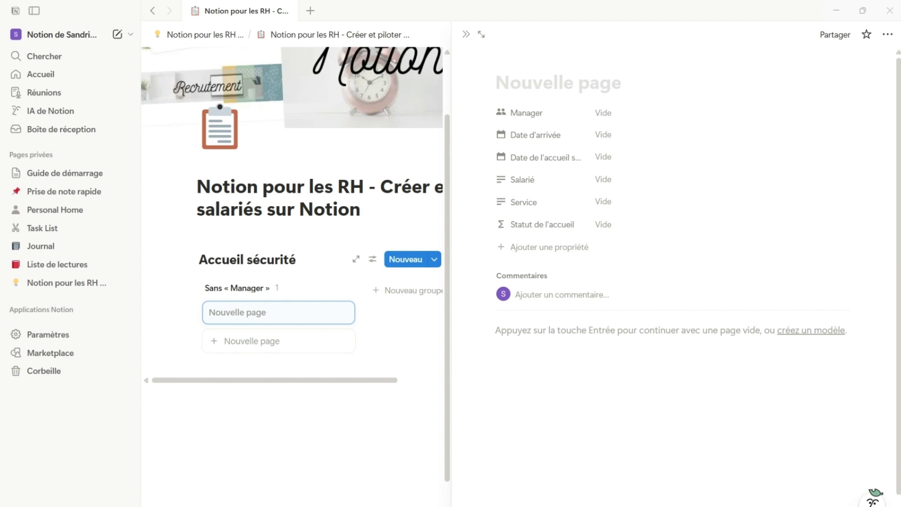
- Add a Formule property named Avancement
left_click(567, 251)
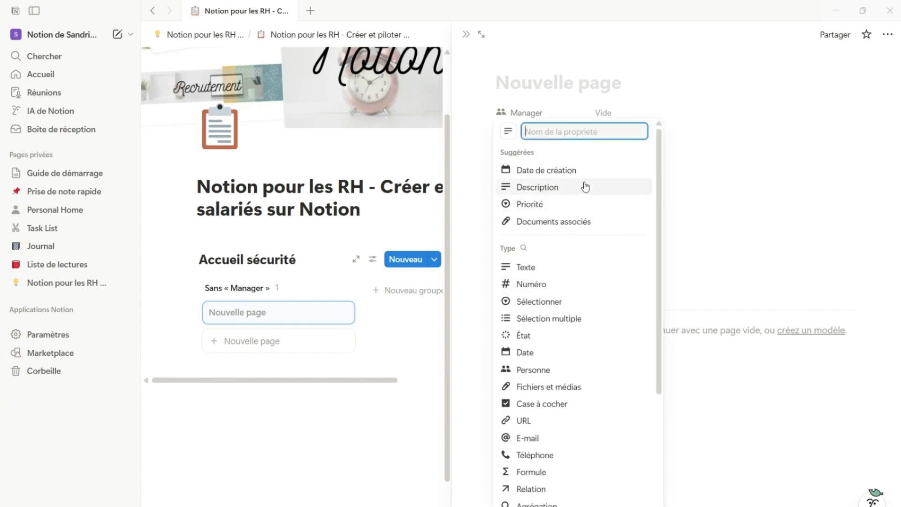
left_click(560, 472)
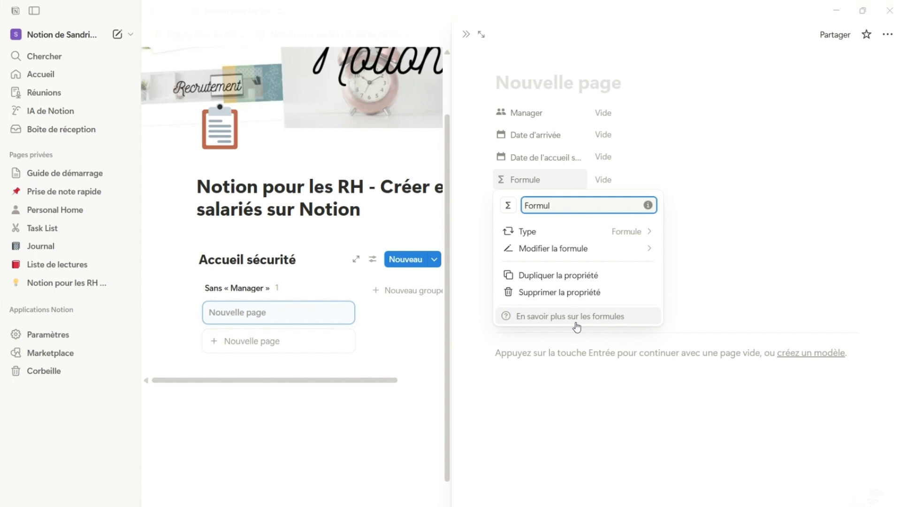
key("BackSpace")
key("BackSpace")
key("BackSpace")
type("A")
type("vancement")
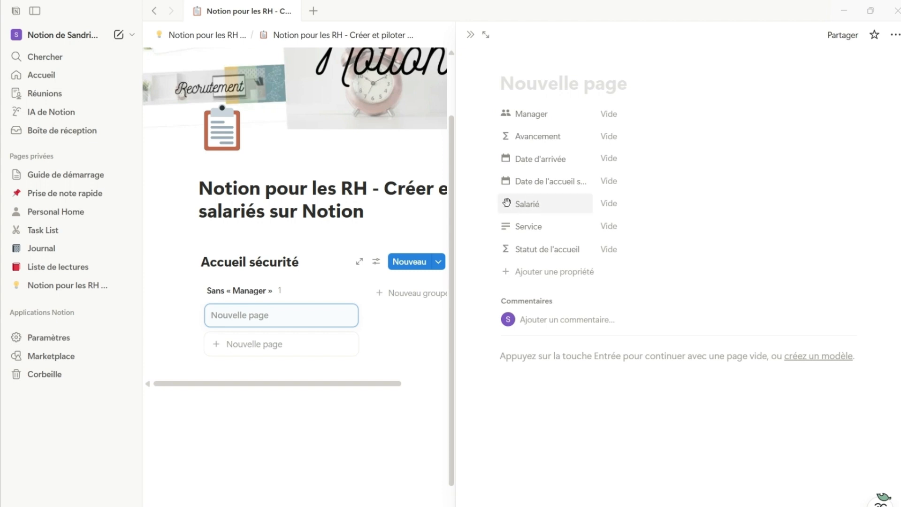
- Reorder the properties as Salarié, Service, Date d'arrivée, Manager, Date de l'accueil sécurité, Avancement and Statut de l'accueil
left_click_drag(504, 203, 506, 110)
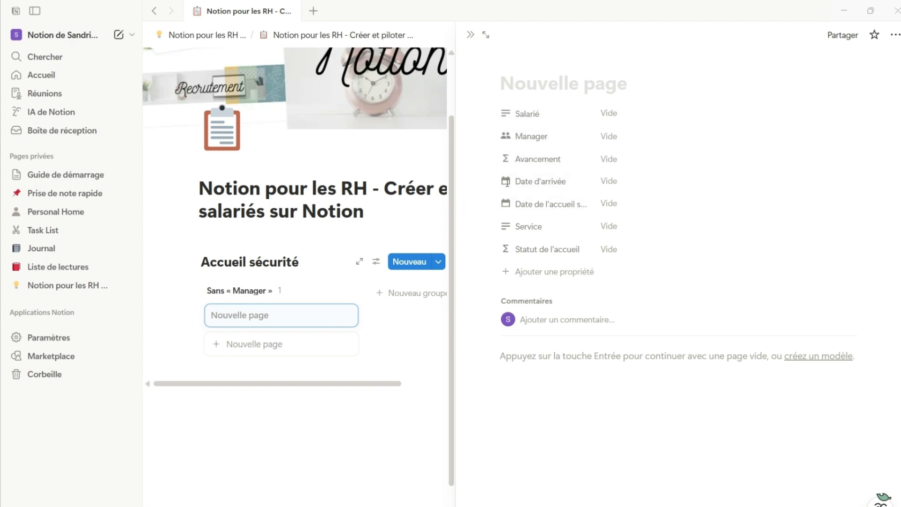
left_click_drag(495, 181, 514, 148)
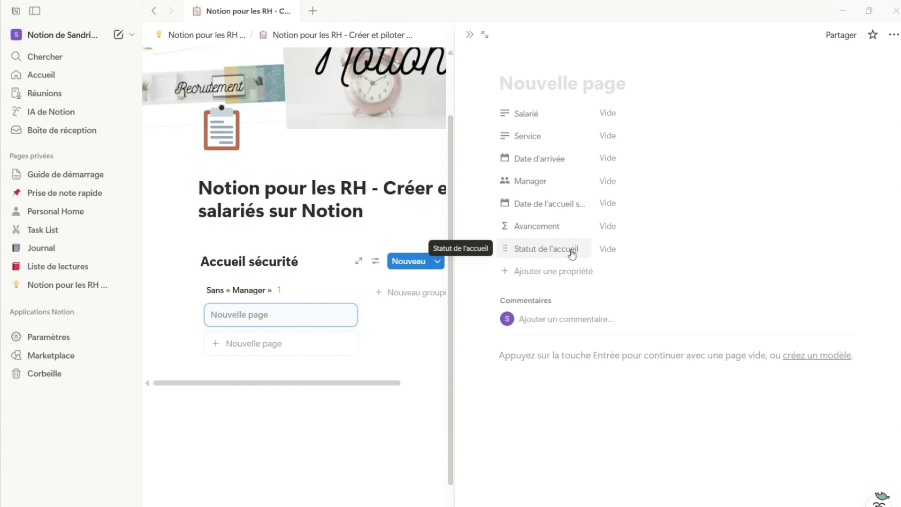
- Add a Numéro property named Nombre de tâches effectuées with the plain number display
left_click(530, 277)
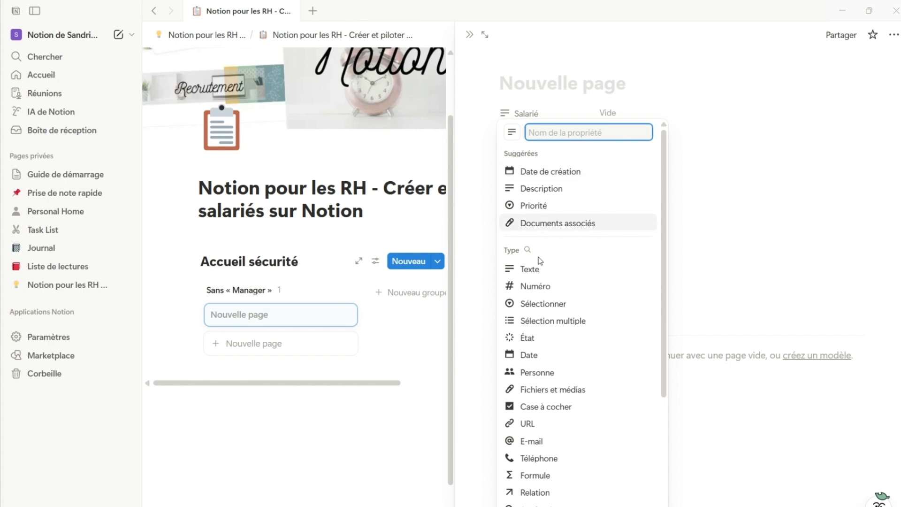
left_click(540, 286)
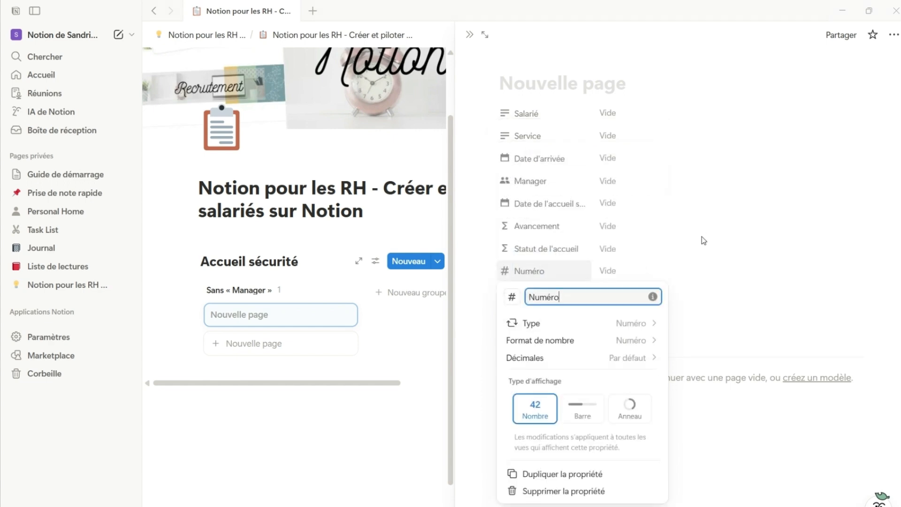
key("BackSpace")
key("BackSpace")
key("BackSpace")
key("BackSpace")
key("BackSpace")
type("ombre de tâches effectuées")
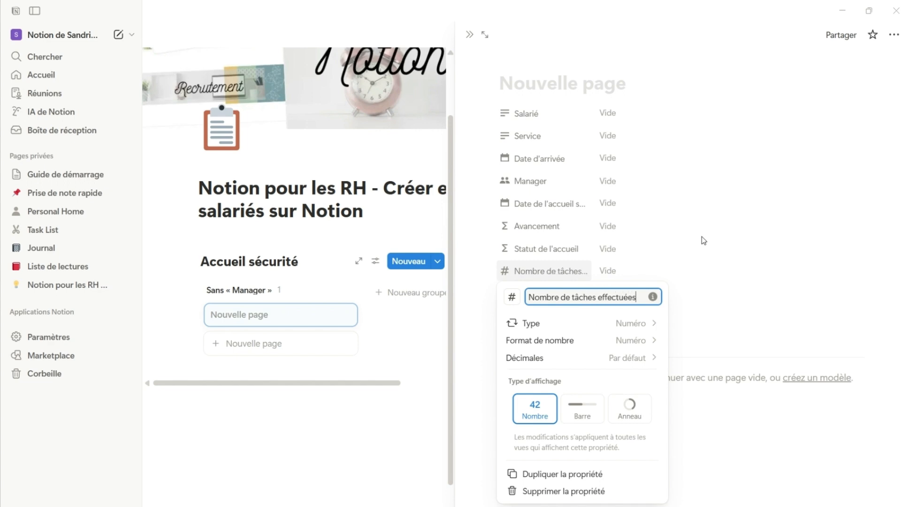
left_click(703, 239)
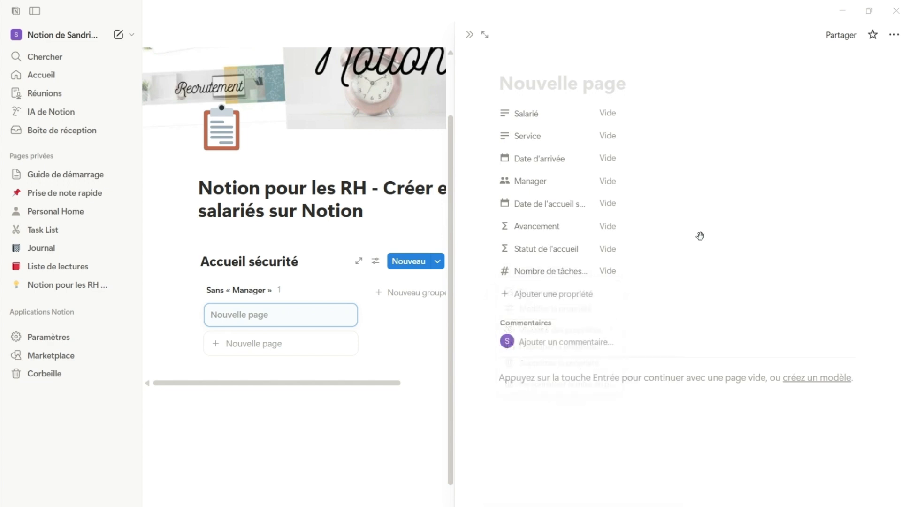
- Set the page's Nombre de tâches effectuées value to 6
left_click(631, 273)
type("6")
left_click(661, 455)
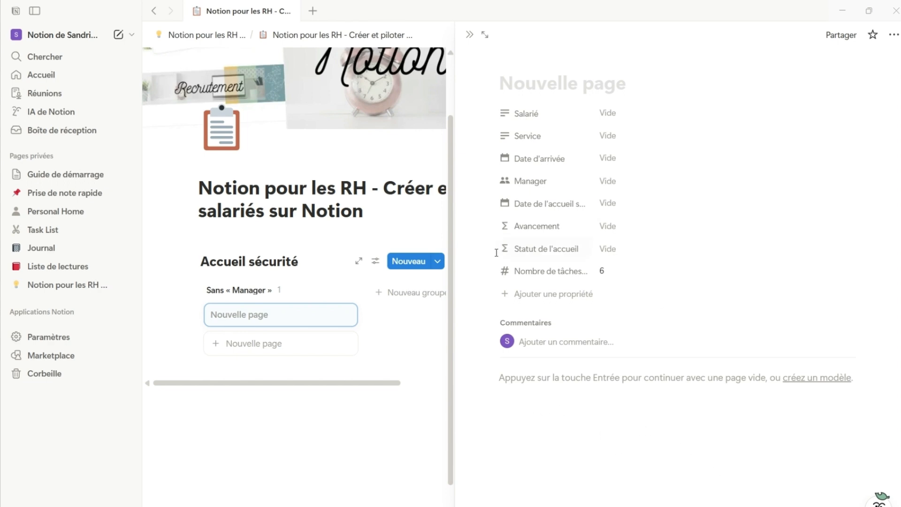
- Set the Avancement formula to Nombre de tâches effectuées divided by 6, enclosed in parentheses
left_click(641, 226)
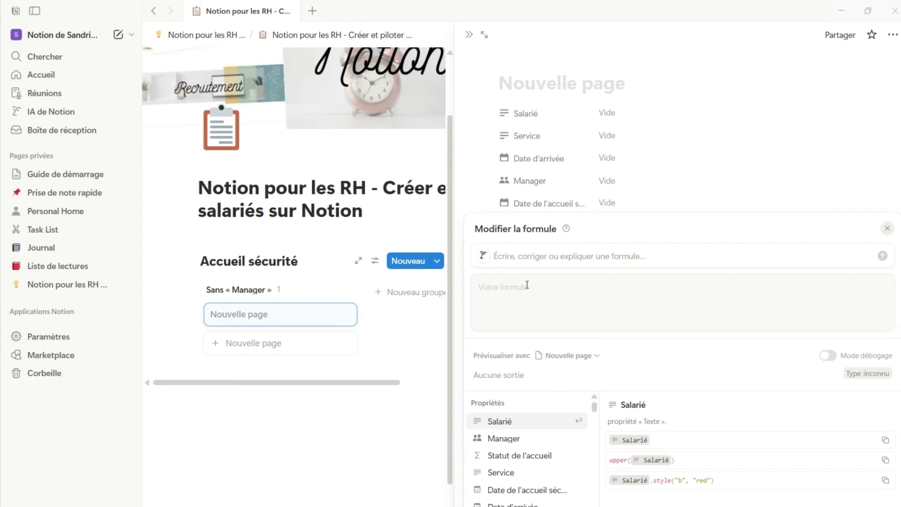
left_click(527, 284)
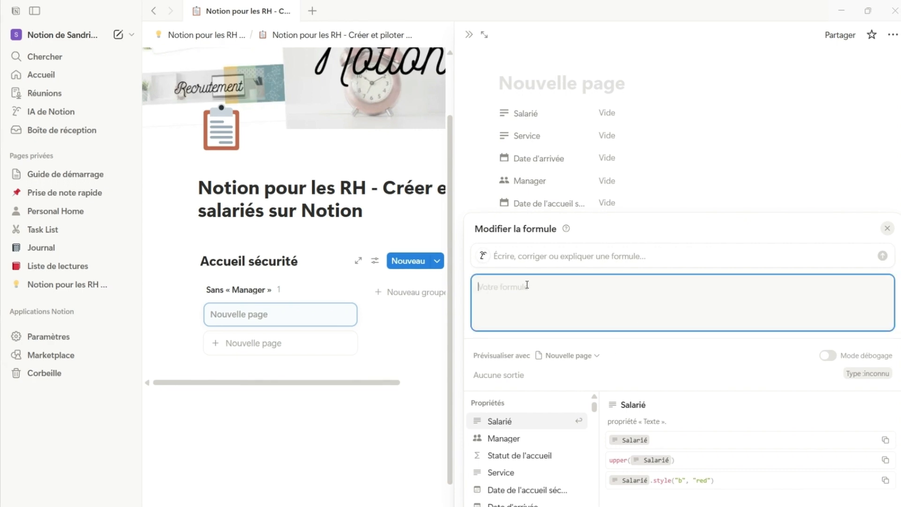
type("(")
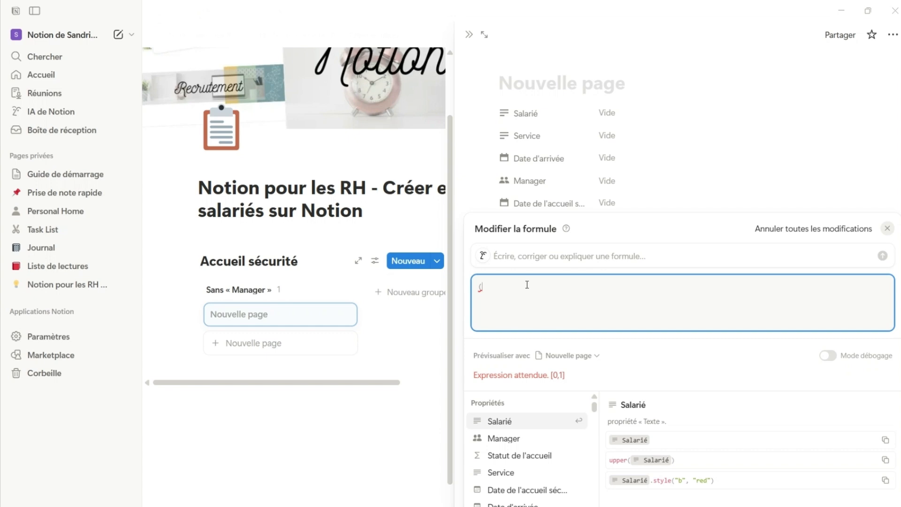
type("nom")
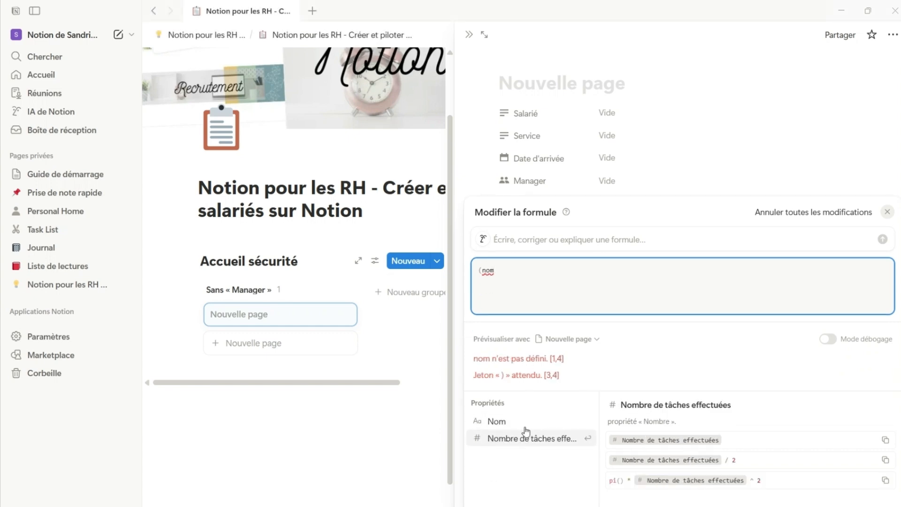
left_click(501, 444)
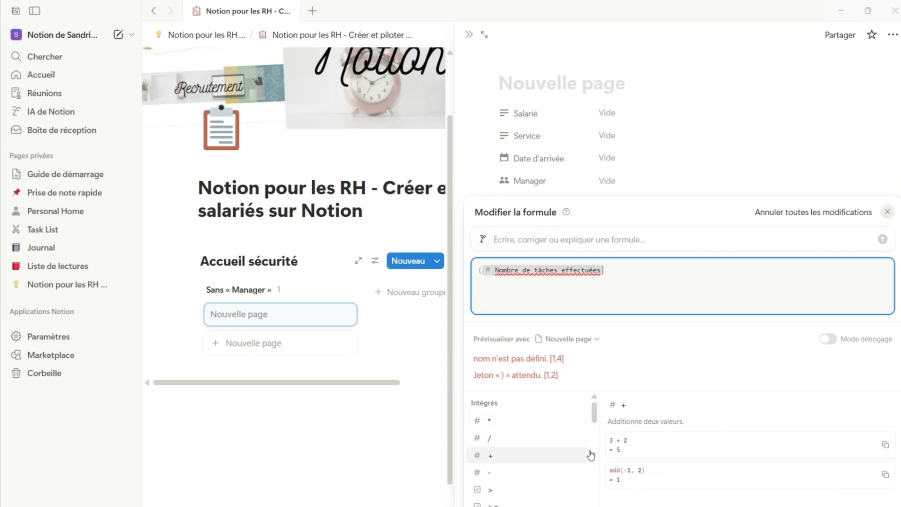
type("/")
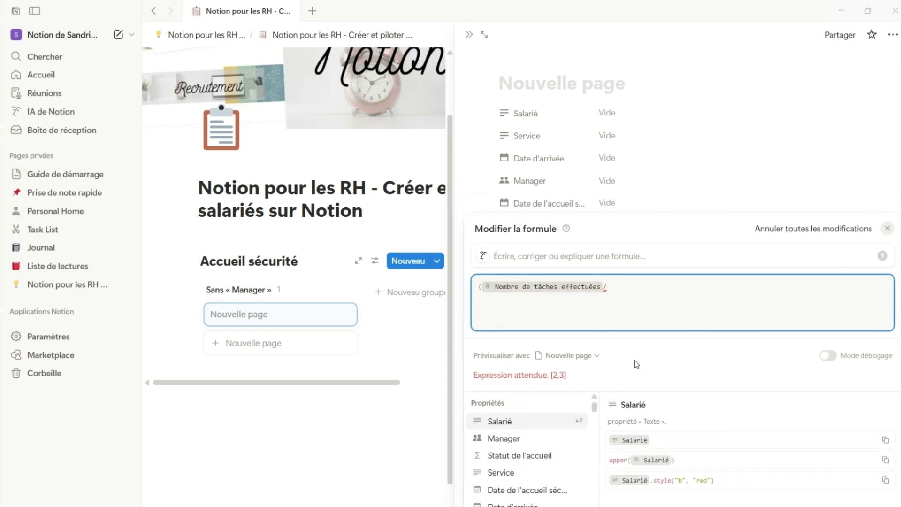
type("6)")
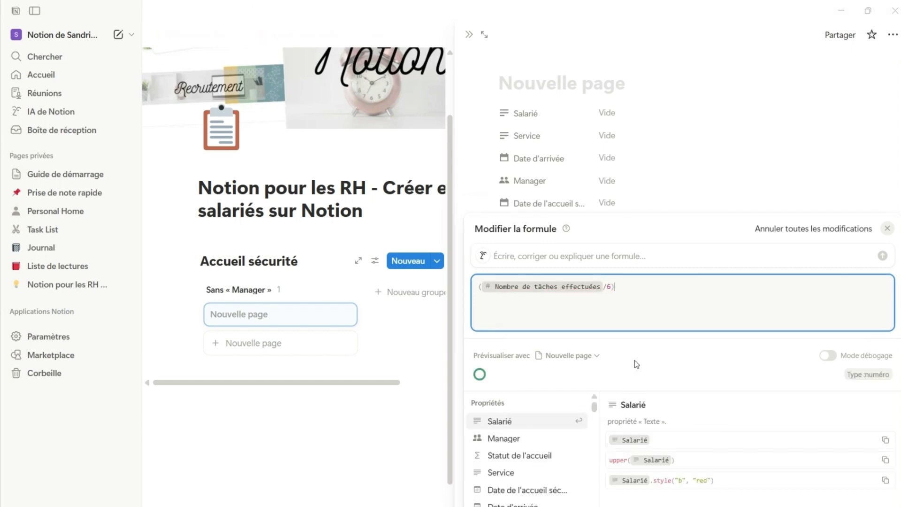
left_click(714, 201)
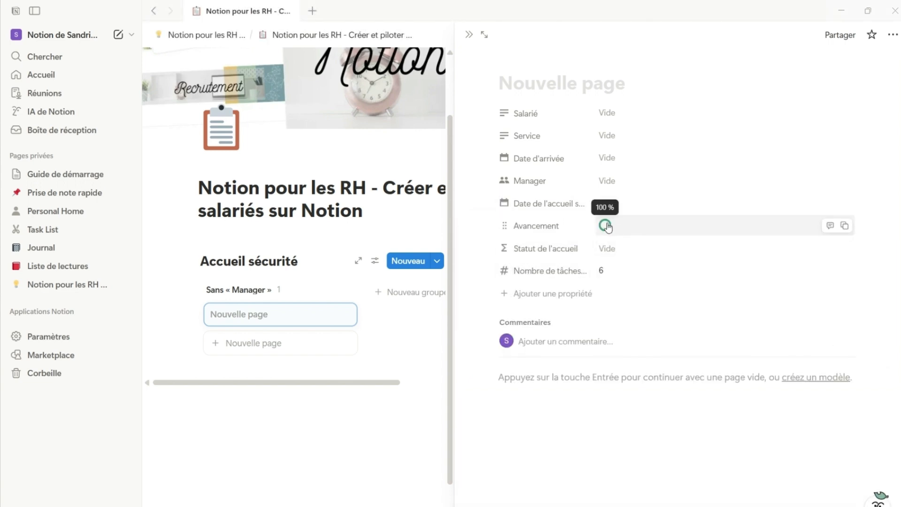
- Check the Avancement property's number format and display type settings
mouse_move(607, 229)
left_click(506, 231)
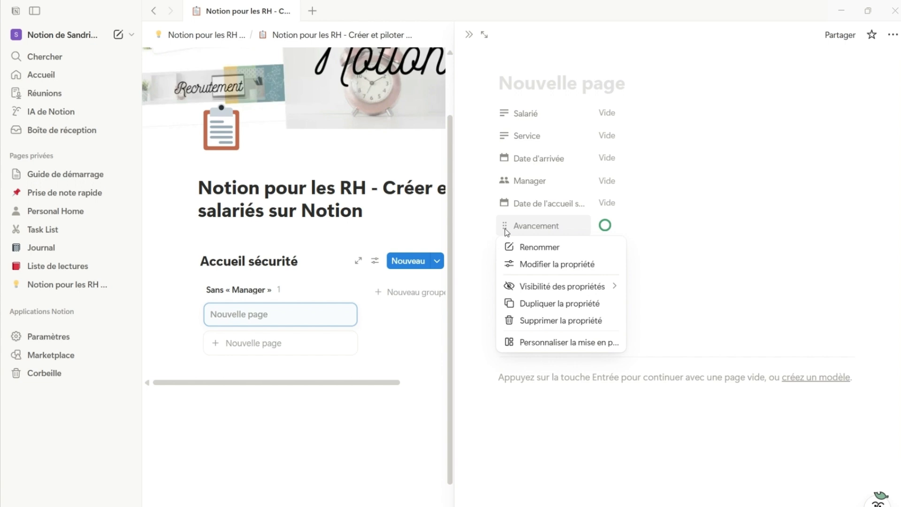
left_click(521, 264)
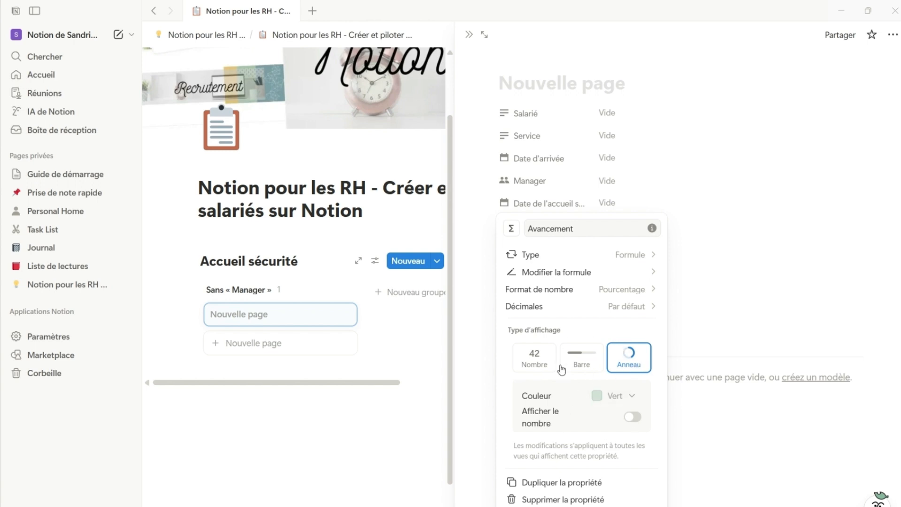
left_click(773, 430)
- Set the page's Nombre de tâches effectuées value to 2
left_click(615, 271)
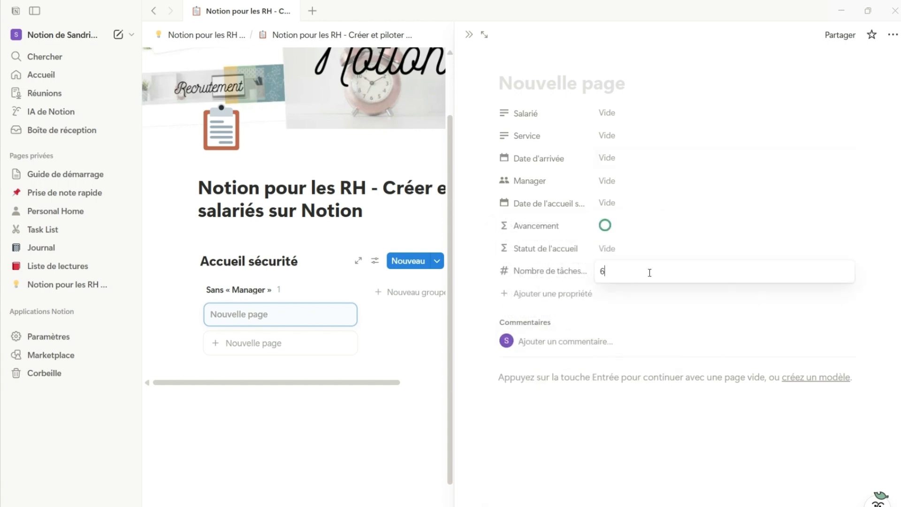
double_click(605, 271)
type("2")
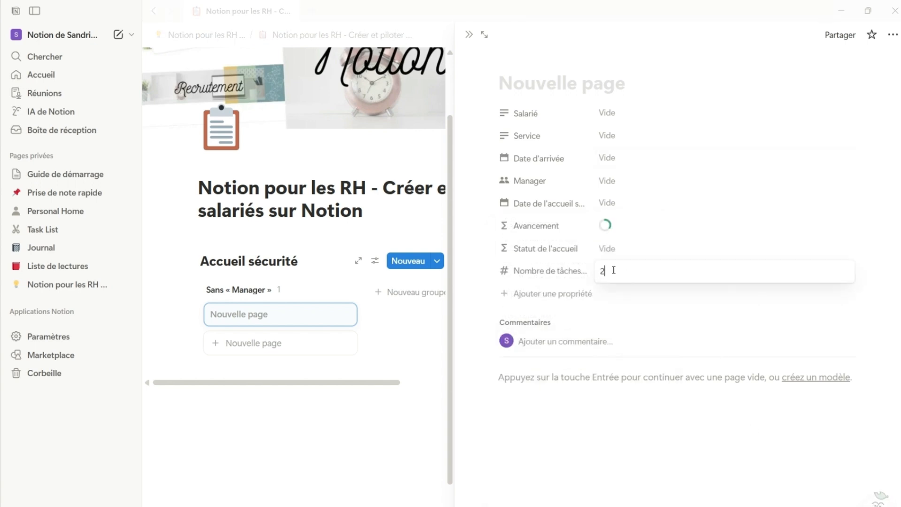
key("Return")
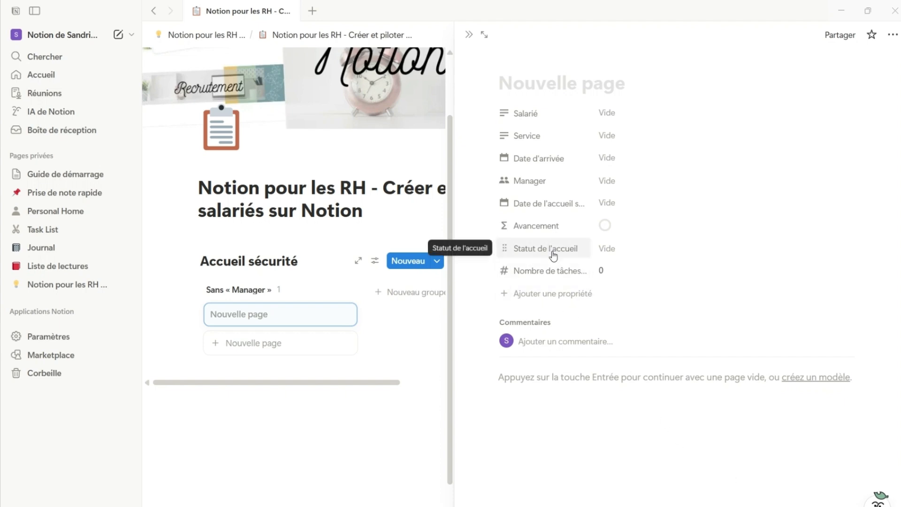
- Start an ifs formula for Statut de l'accueil with the first condition Nombre de tâches effectuées == 0
left_click(643, 250)
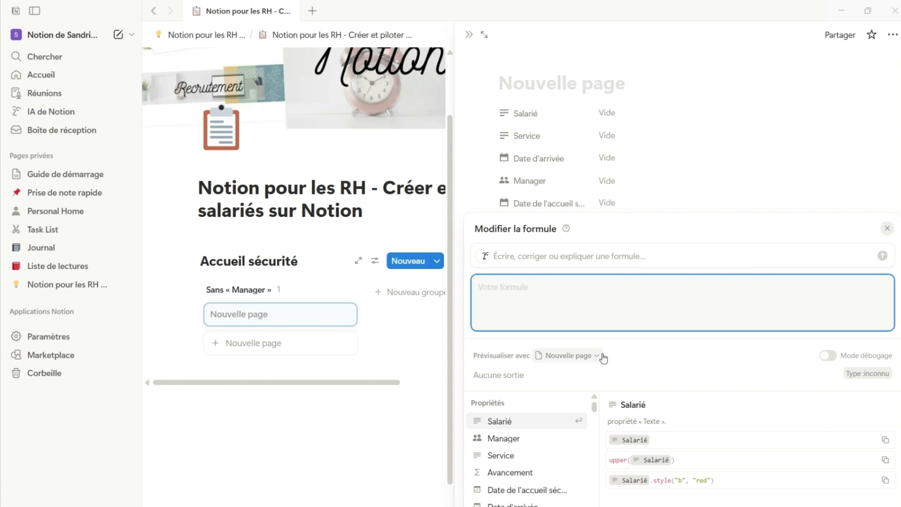
type("if")
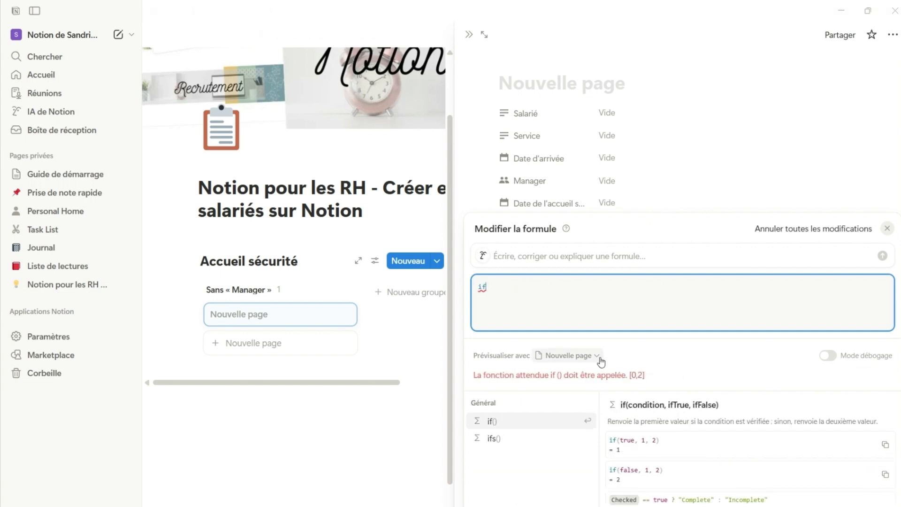
type("s")
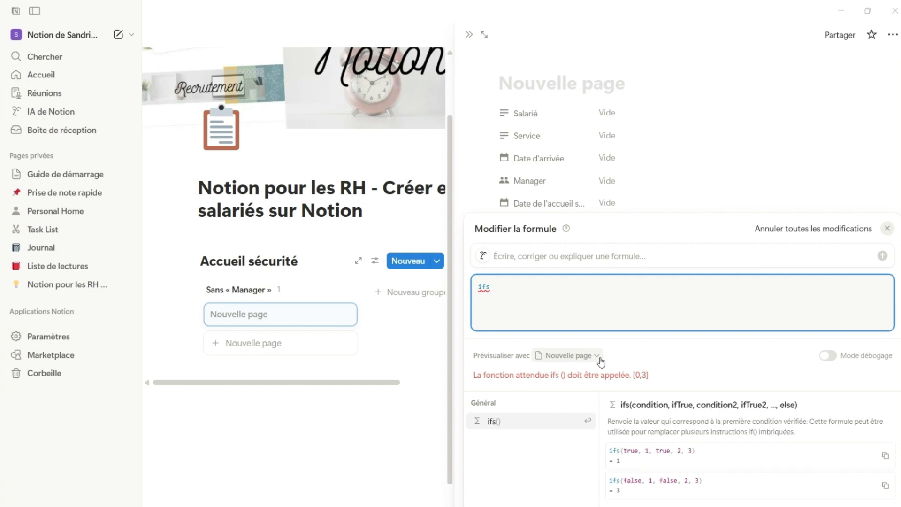
type("(")
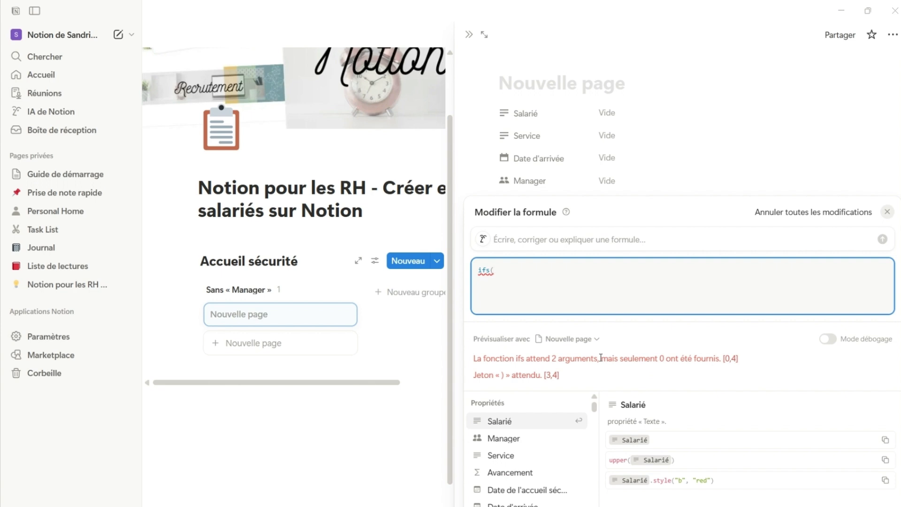
type("nombre")
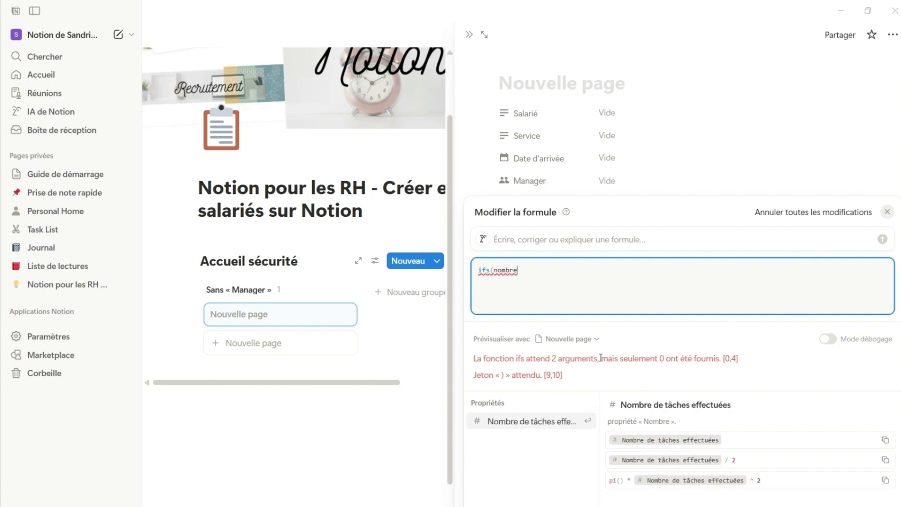
left_click(515, 423)
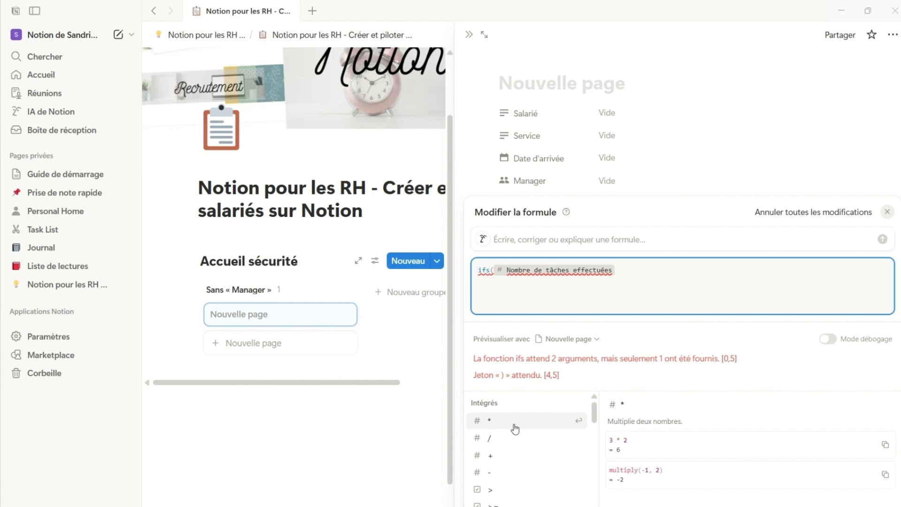
type("==")
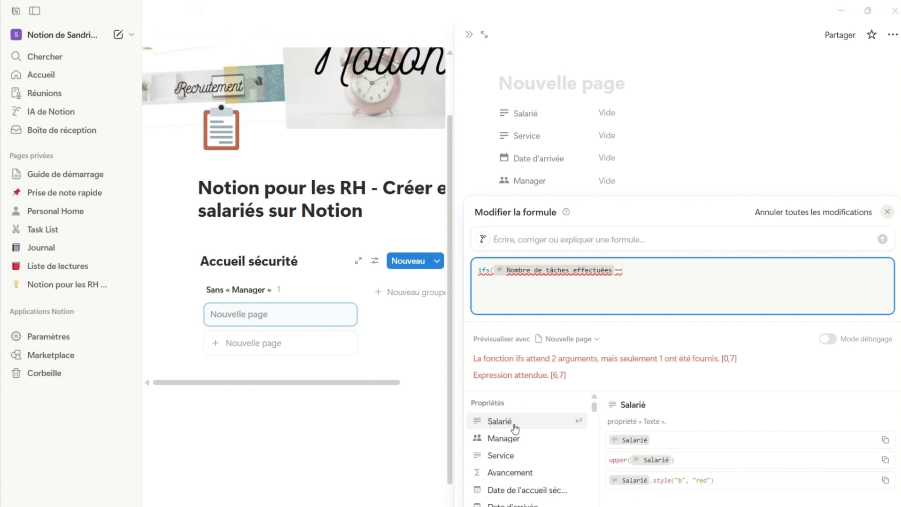
type("0")
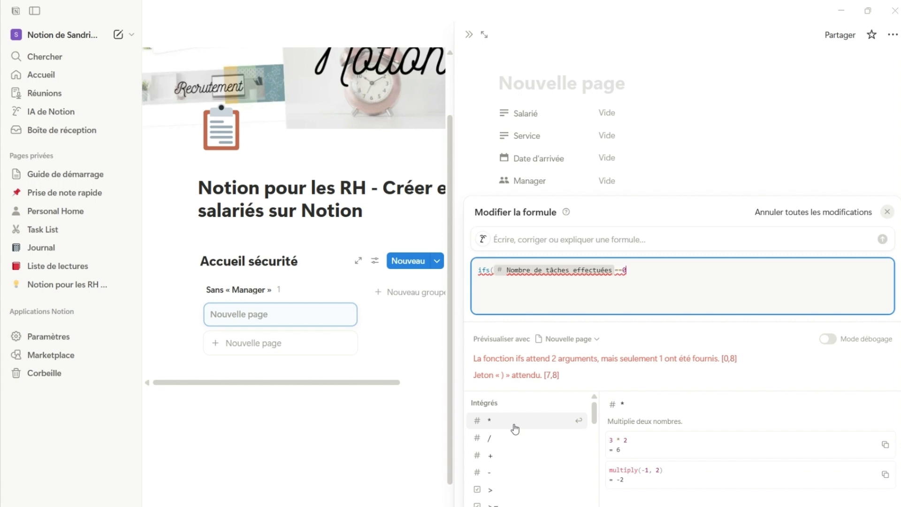
type(",")
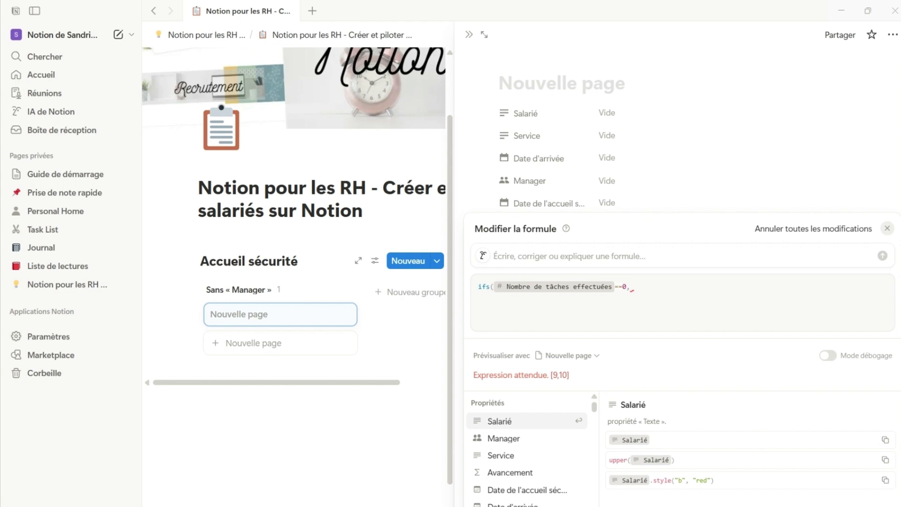
- Add "📁 À faire" as the result of the formula's first condition and start a new line
left_click(643, 292)
type("\"📁 À faire\"")
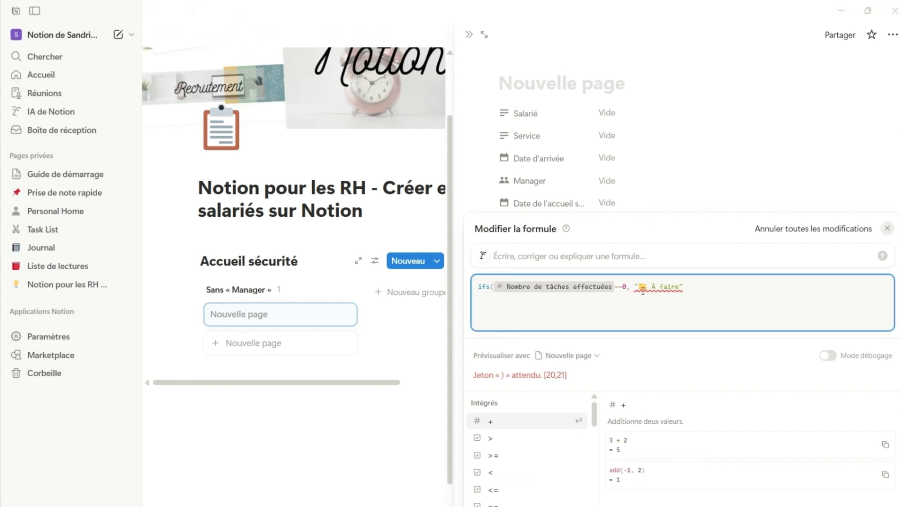
type(",")
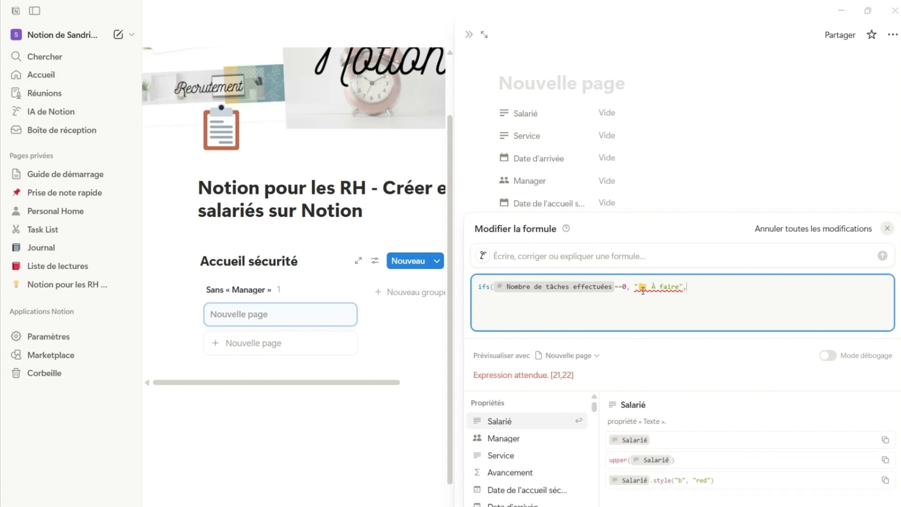
key("shift+Return")
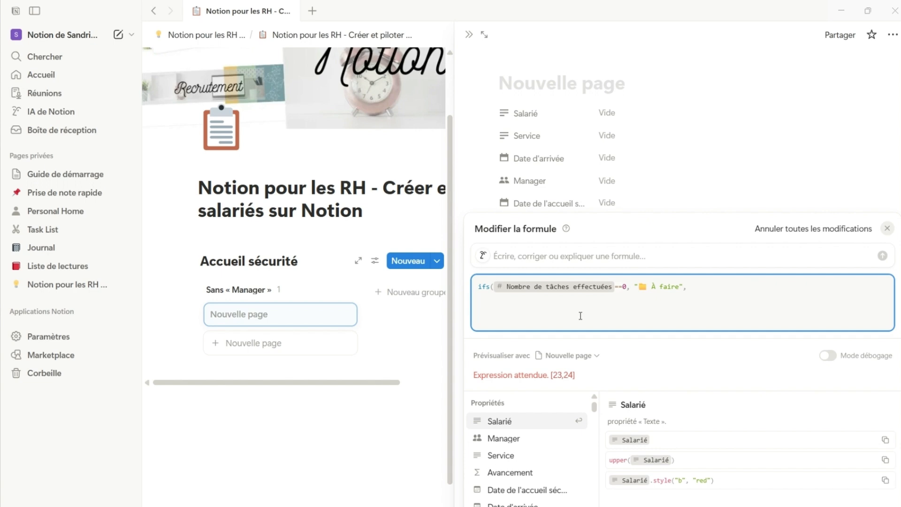
- Add a second condition to the formula, Nombre de tâches effectuées < 6, returning "🚧 En cours", and start a new line
type("nombre")
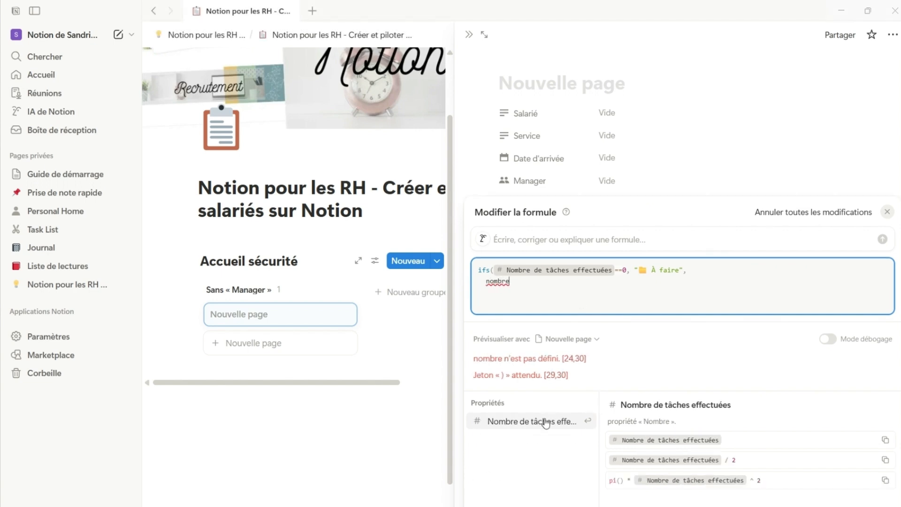
left_click(543, 422)
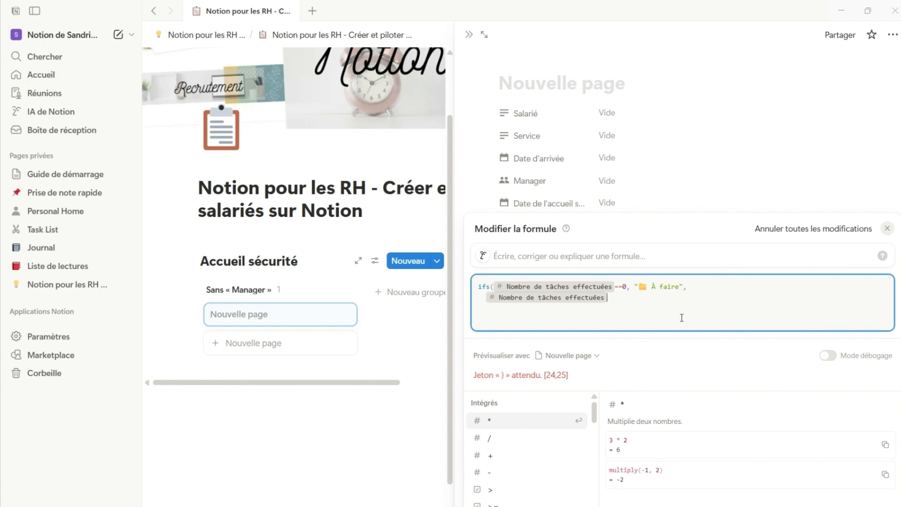
type("<")
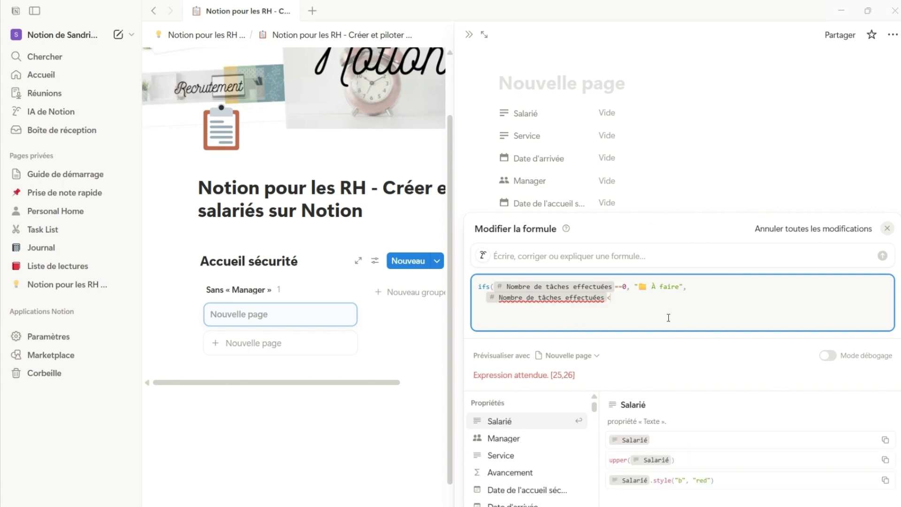
type("6")
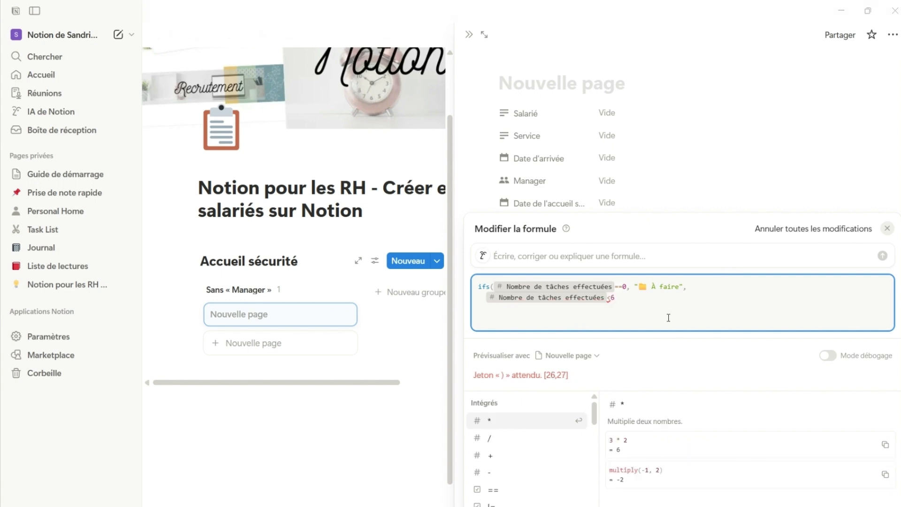
type(",")
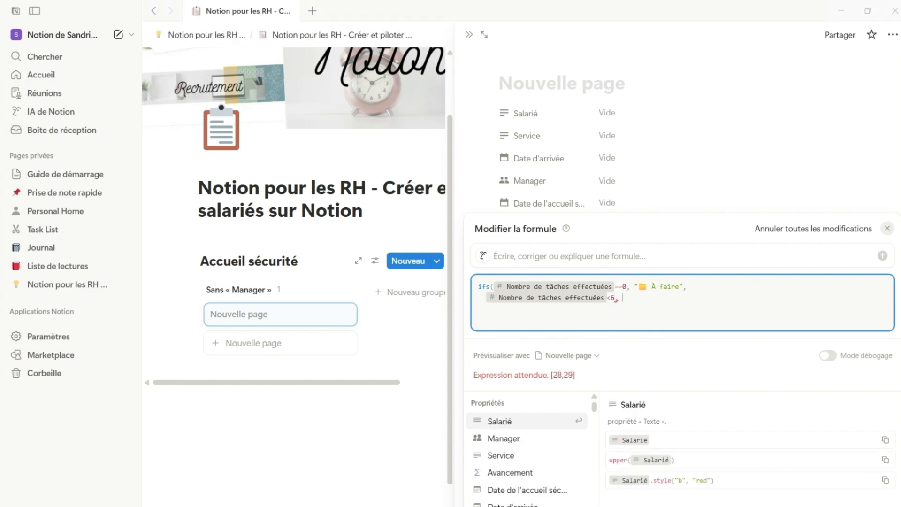
key("alt+Tab")
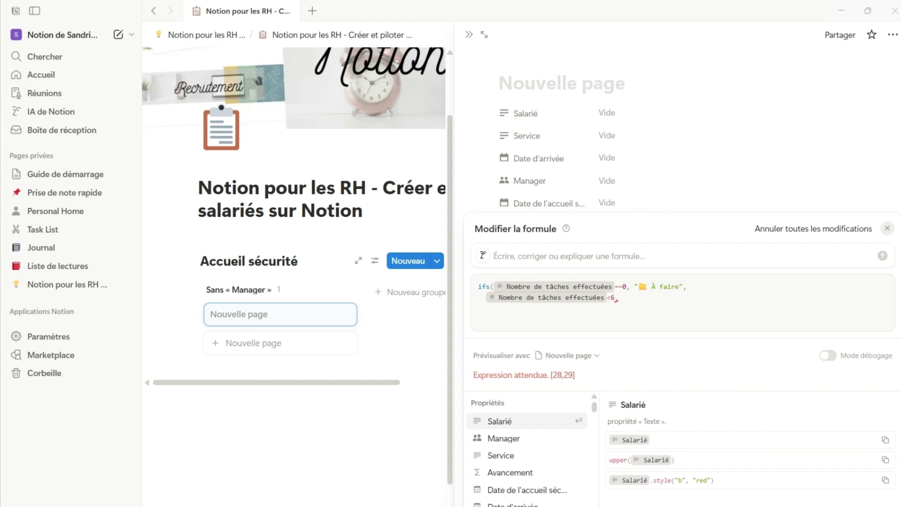
left_click(646, 298)
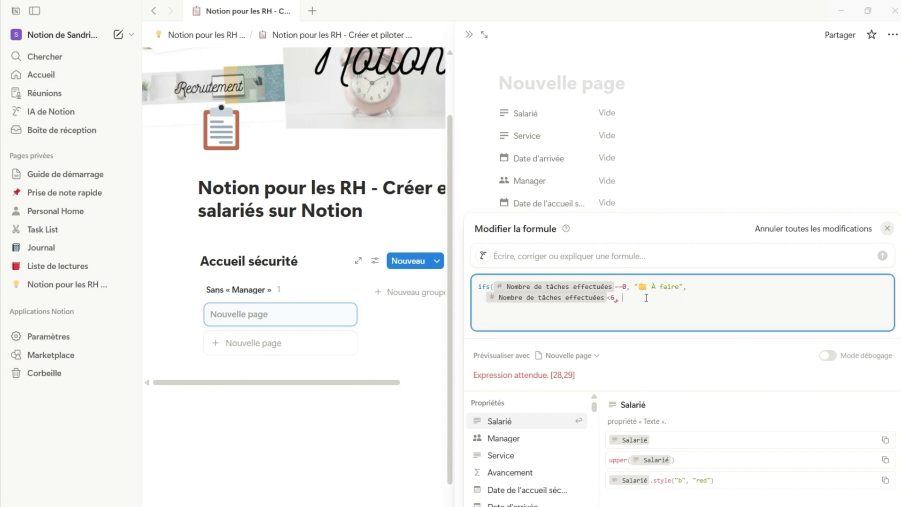
type("\"🚧 En cours\"")
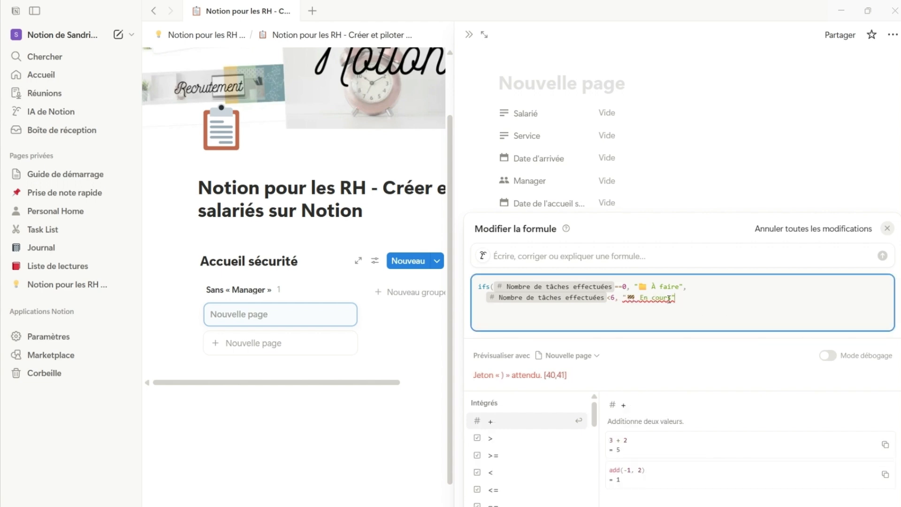
type(",")
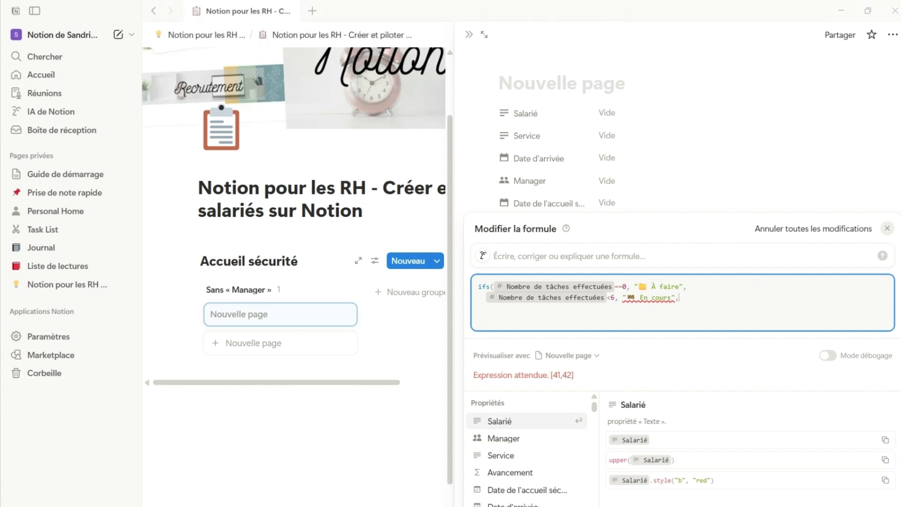
key("Return")
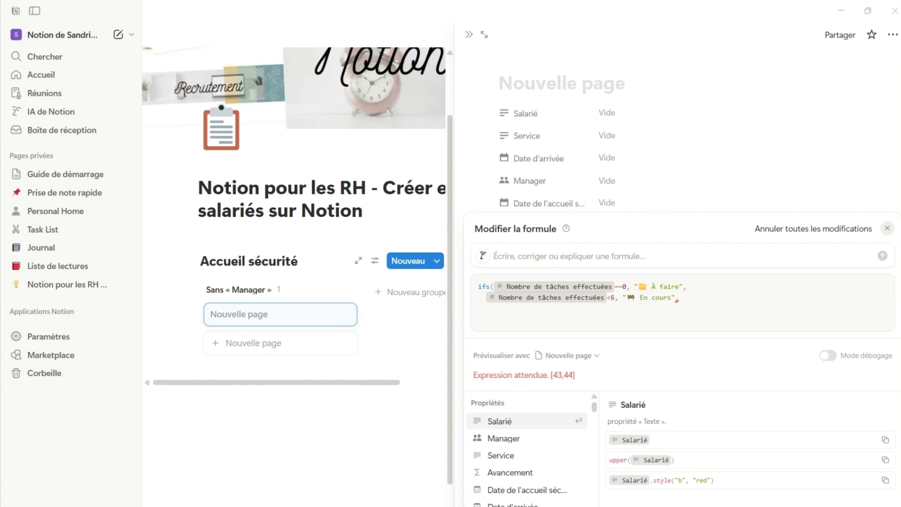
- Finish the ifs formula with "✅ Fait" as the fallback result, close the parenthesis and save it
left_click(548, 310)
type("\"✅ Fait")
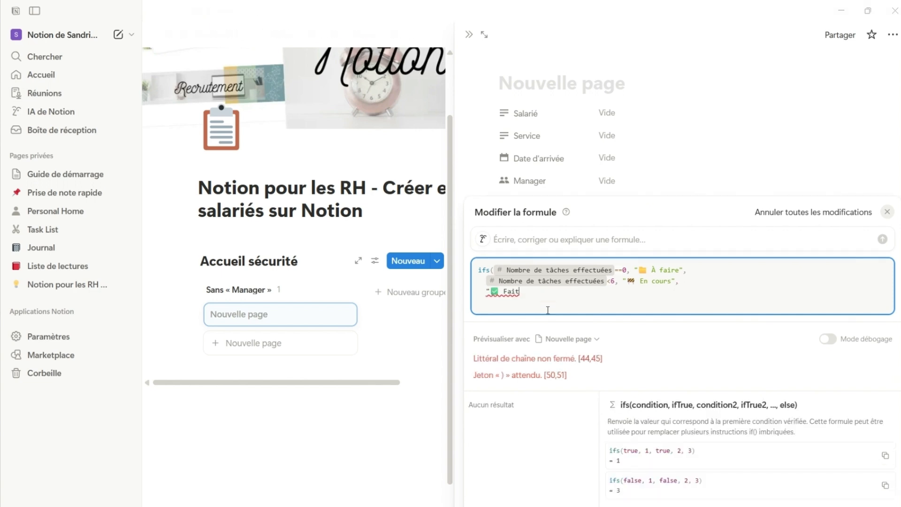
type("\")")
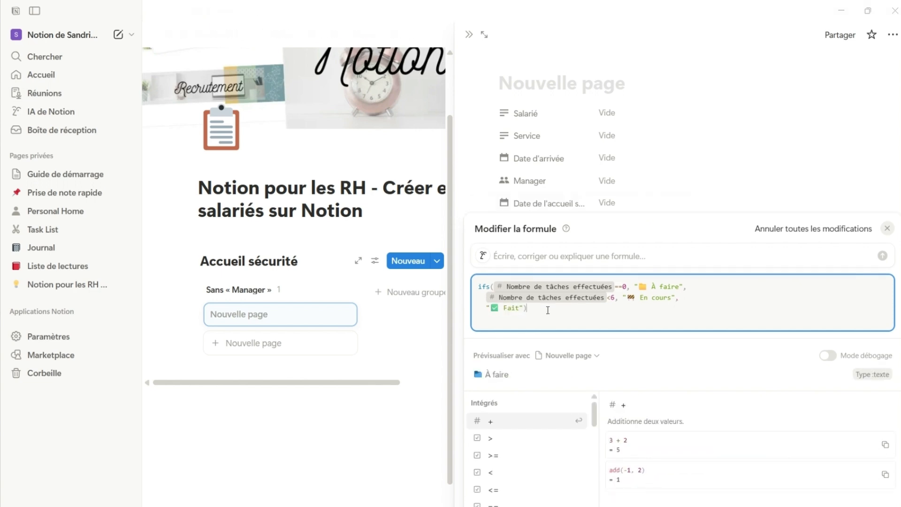
key("Return")
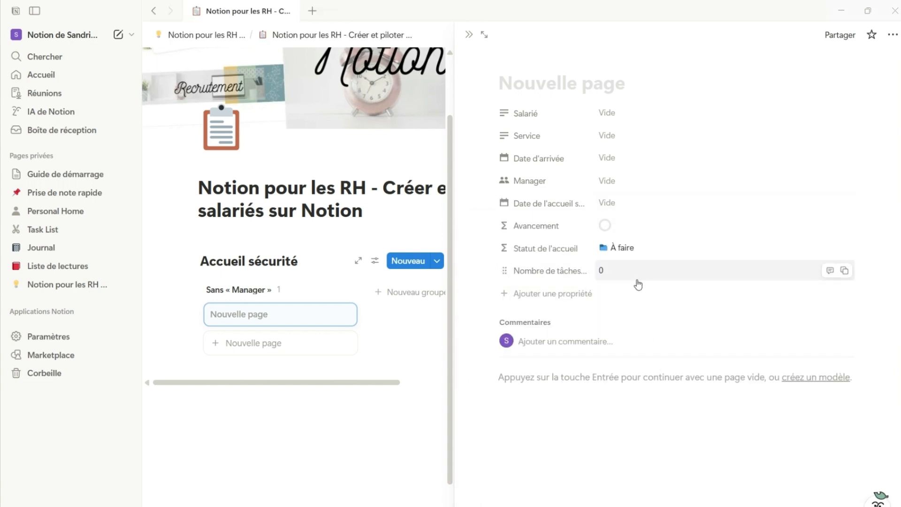
- Test the status formula by setting Nombre de tâches effectuées to 2 and then 6, and close the page
left_click(602, 275)
left_click_drag(610, 271, 598, 273)
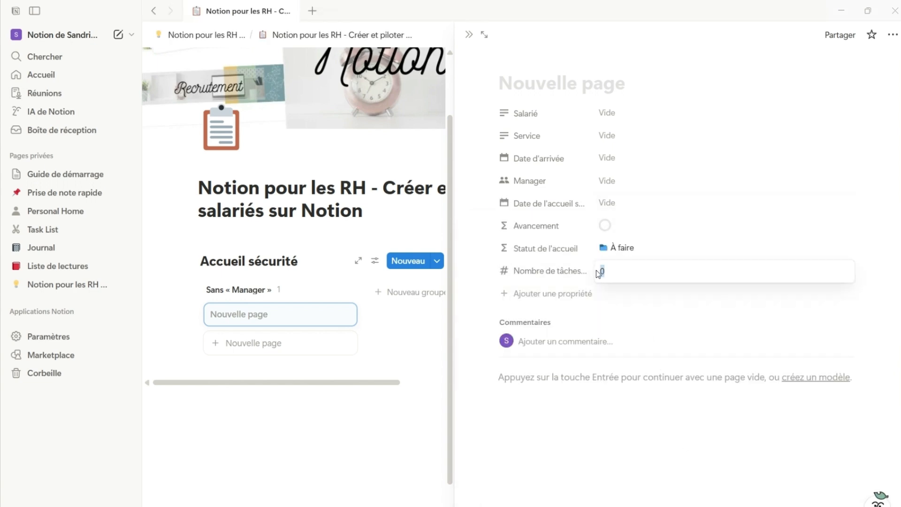
type("2")
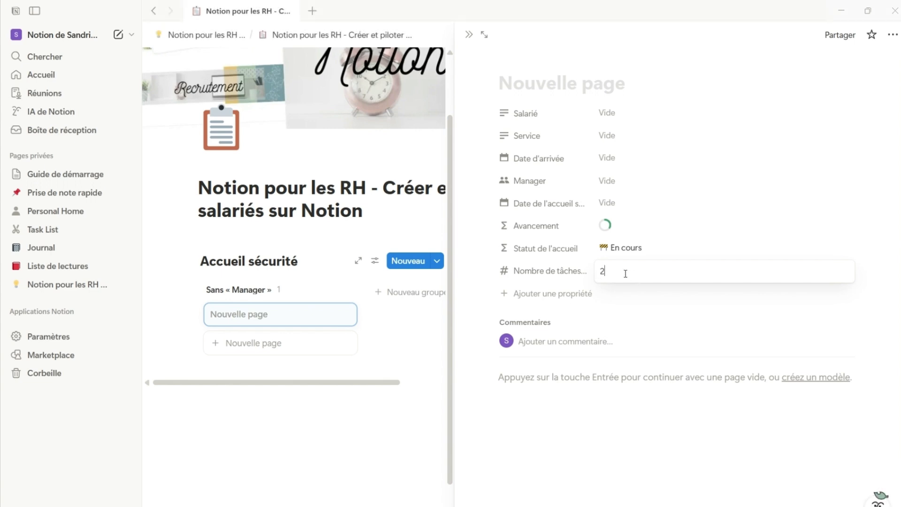
type("6")
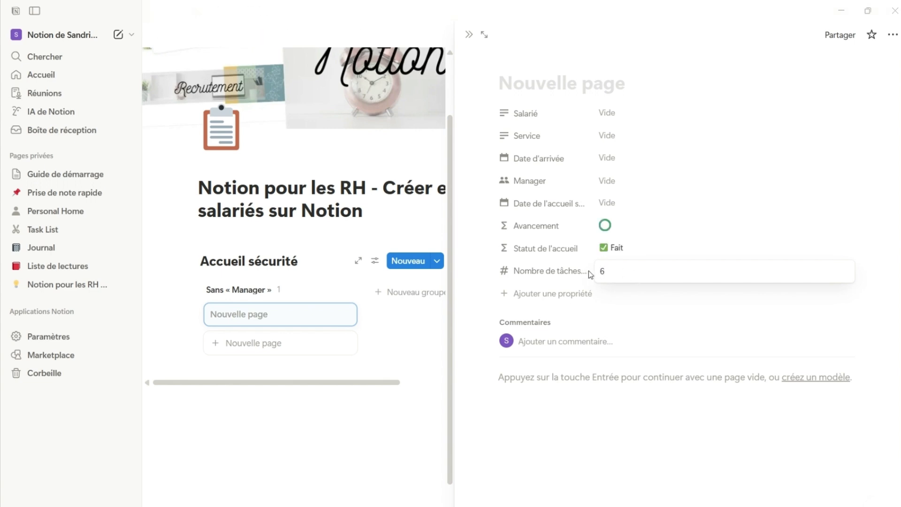
left_click(688, 436)
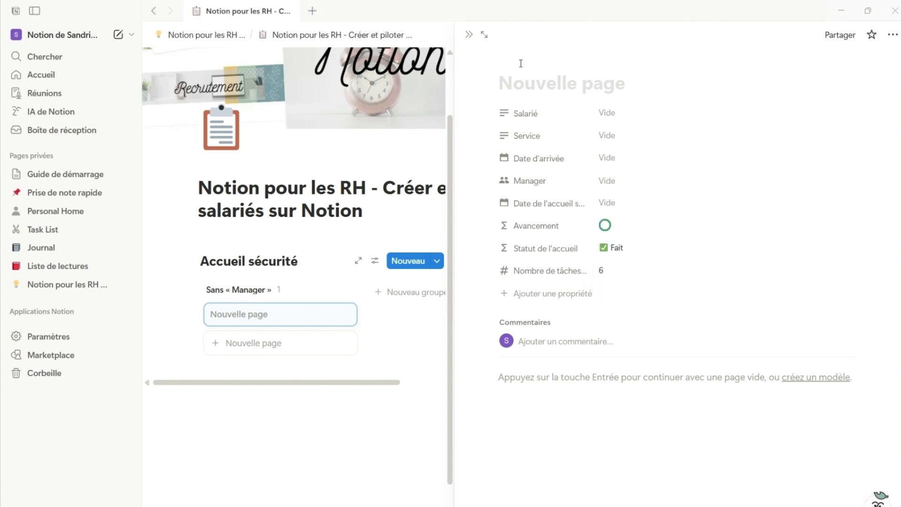
left_click(469, 35)
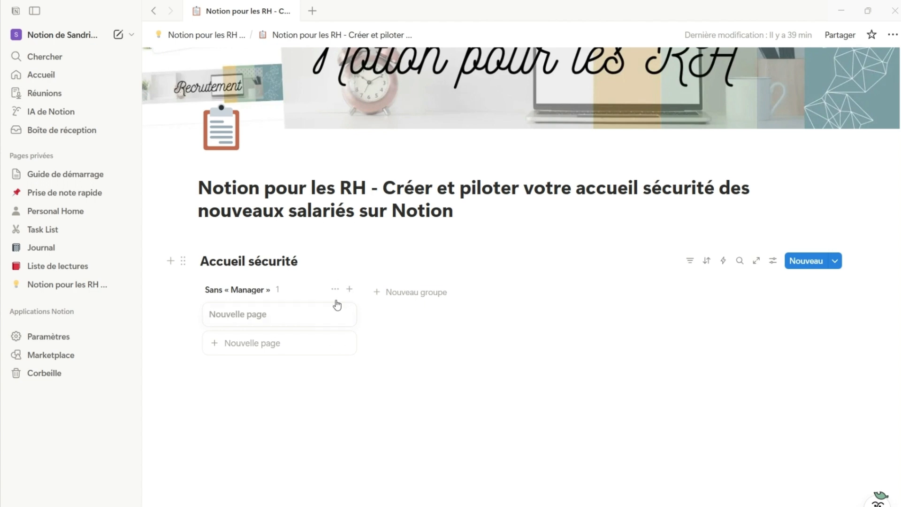
- Group the Accueil sécurité board by Statut de l'accueil
left_click(772, 261)
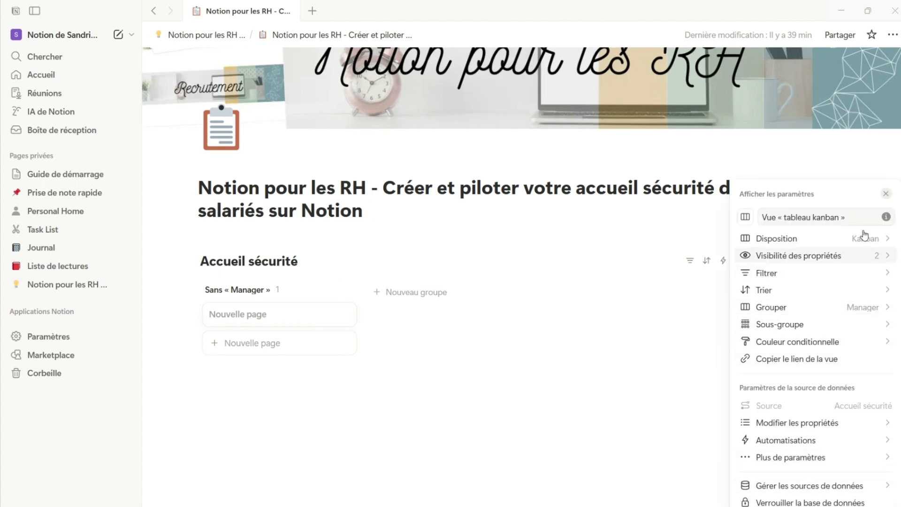
left_click(862, 309)
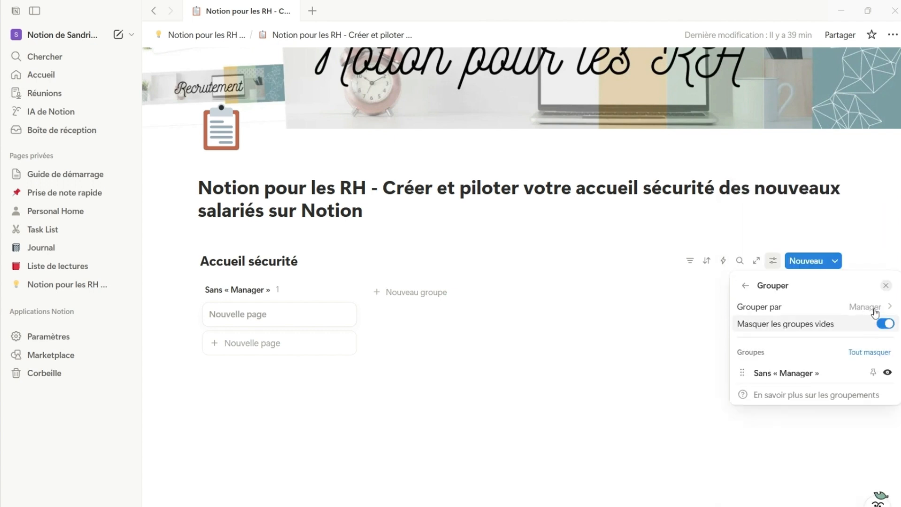
left_click(871, 308)
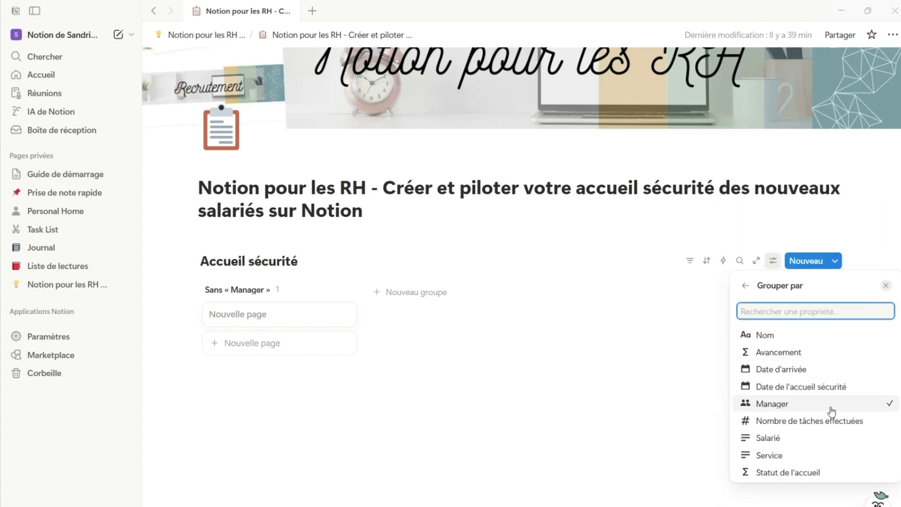
left_click(812, 472)
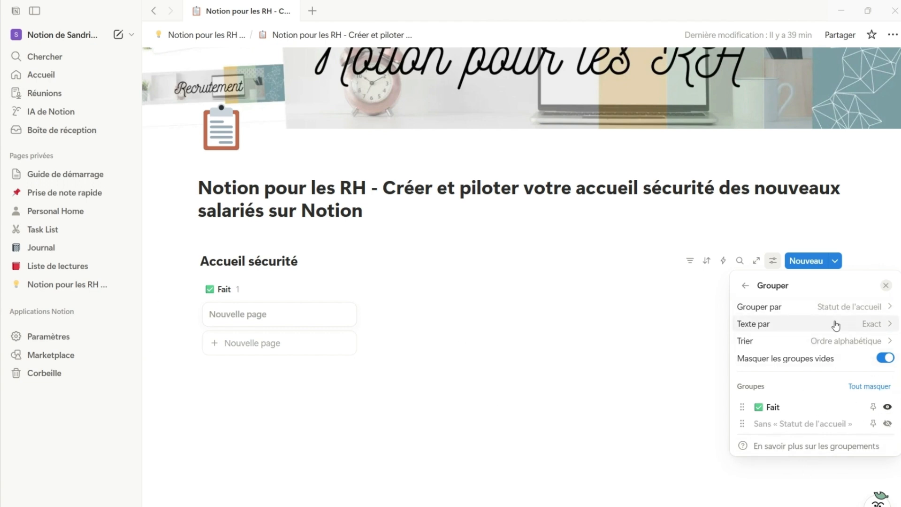
left_click(746, 285)
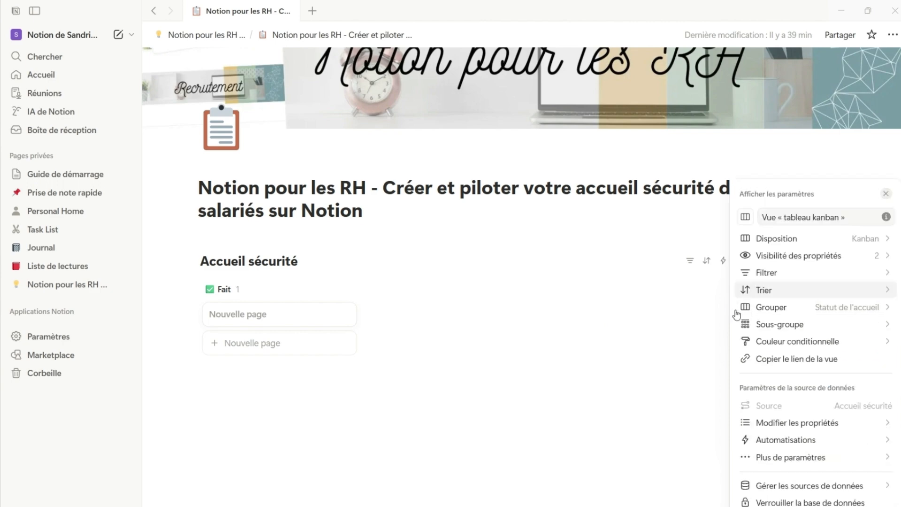
- Show the Date d'arrivée and Avancement properties on the board's cards and close the view settings
left_click(848, 259)
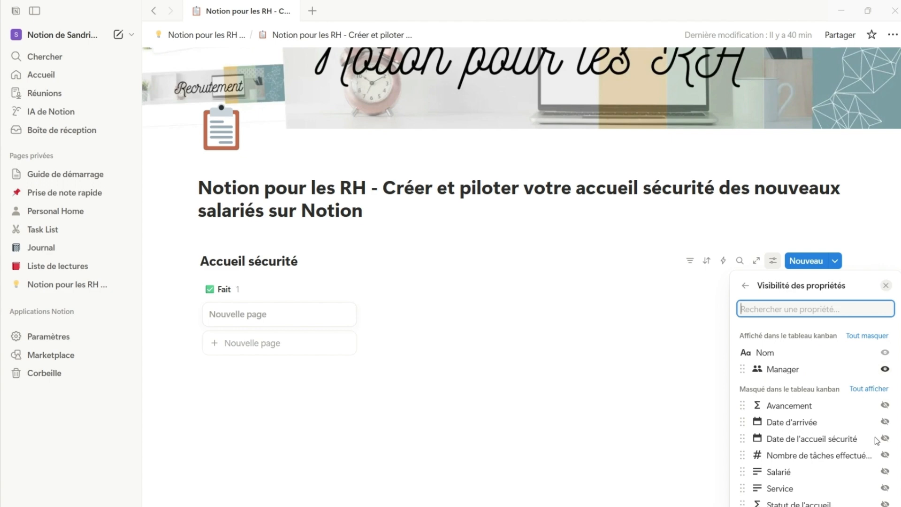
left_click(885, 423)
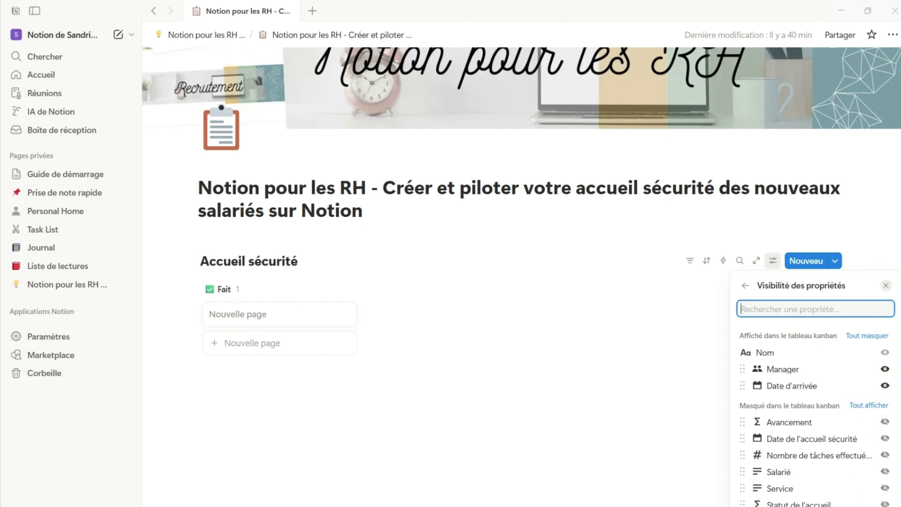
left_click(886, 423)
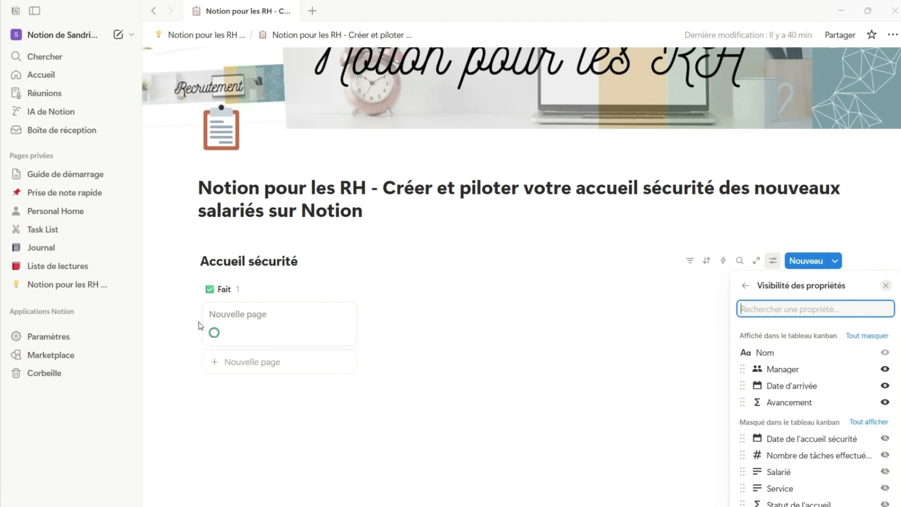
left_click(579, 417)
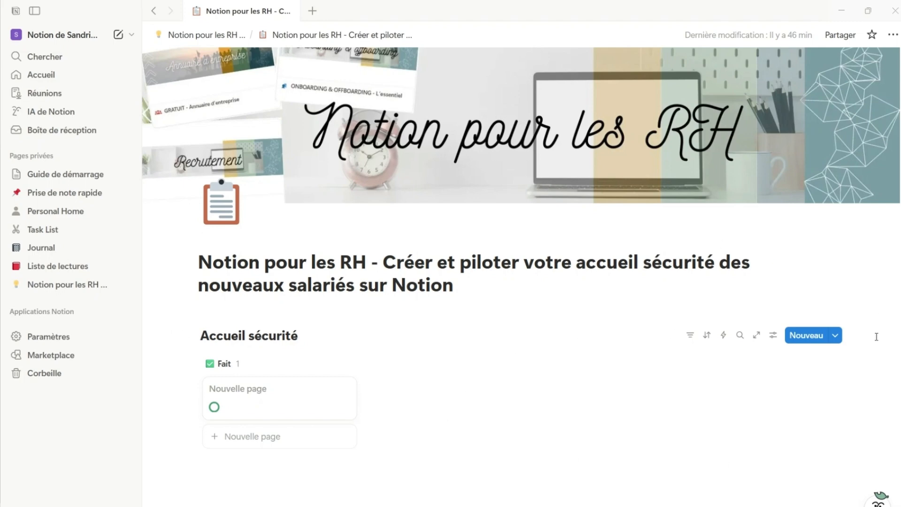
- Create a new template for the Accueil sécurité database, open it as a full page and title it "Accueil sécurité"
left_click(837, 340)
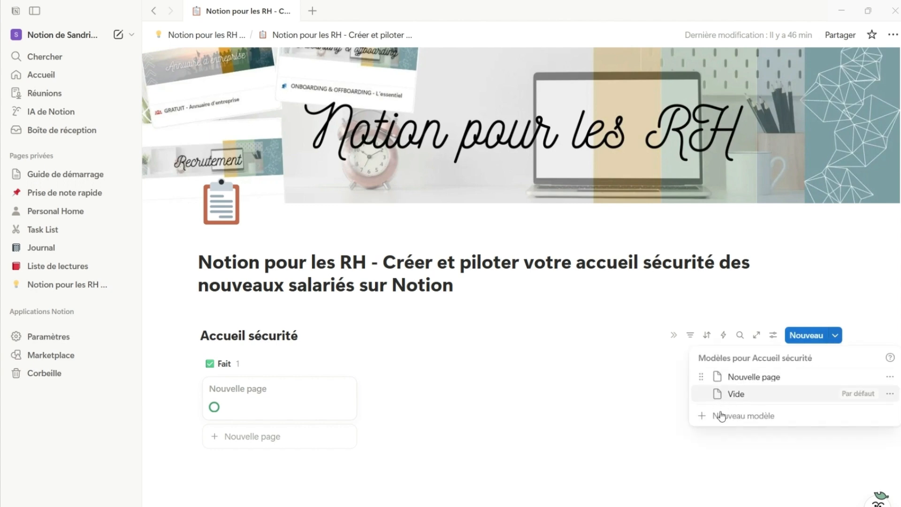
left_click(760, 422)
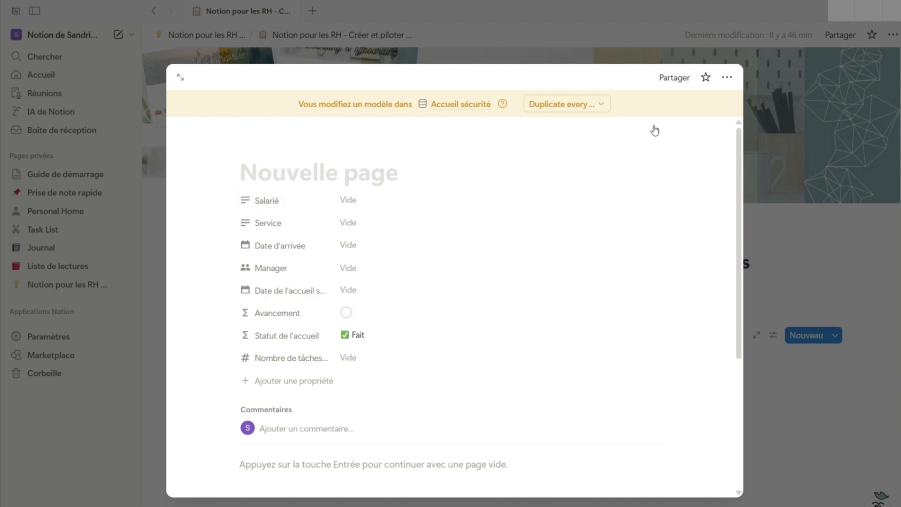
left_click(178, 78)
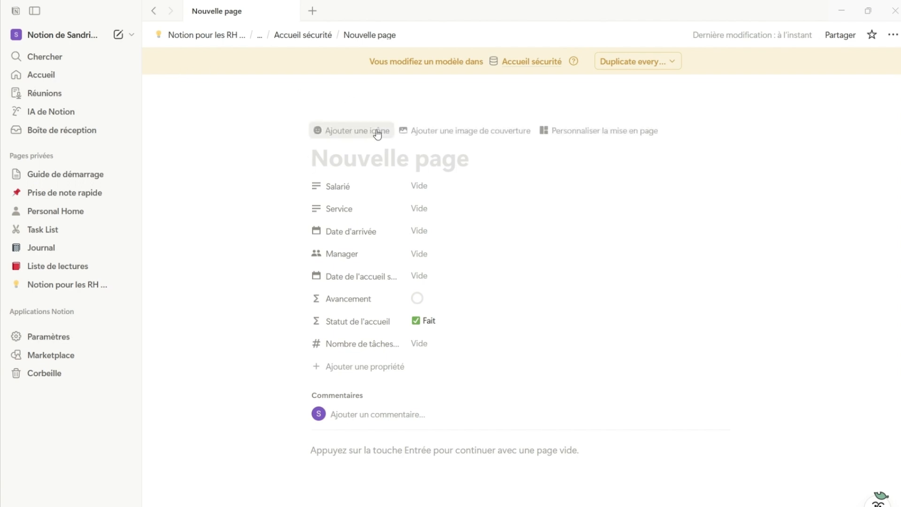
type("Ac")
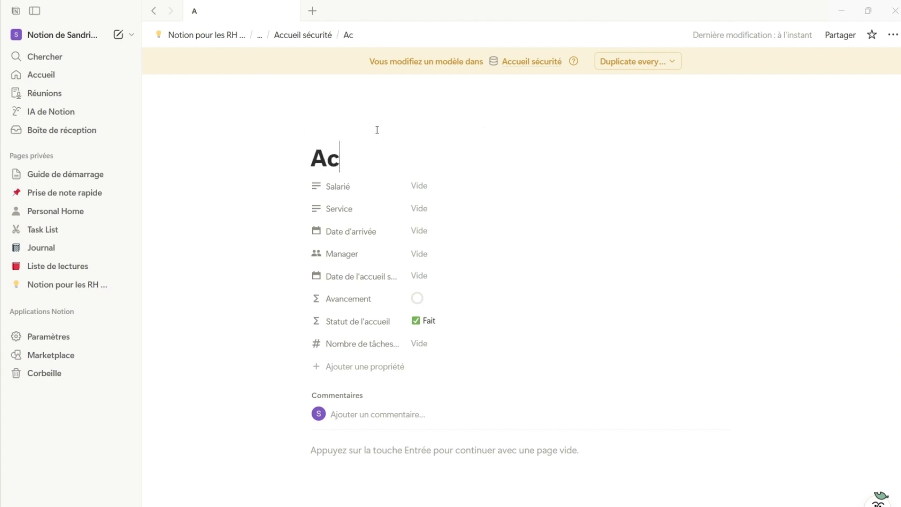
type("cueil sécurité")
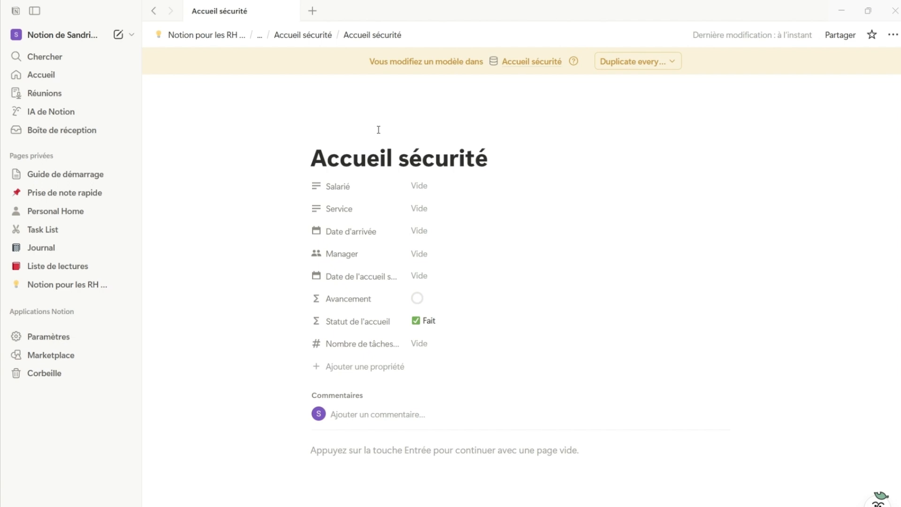
- Set the template's Nombre de tâches effectuées value to 0
left_click(451, 343)
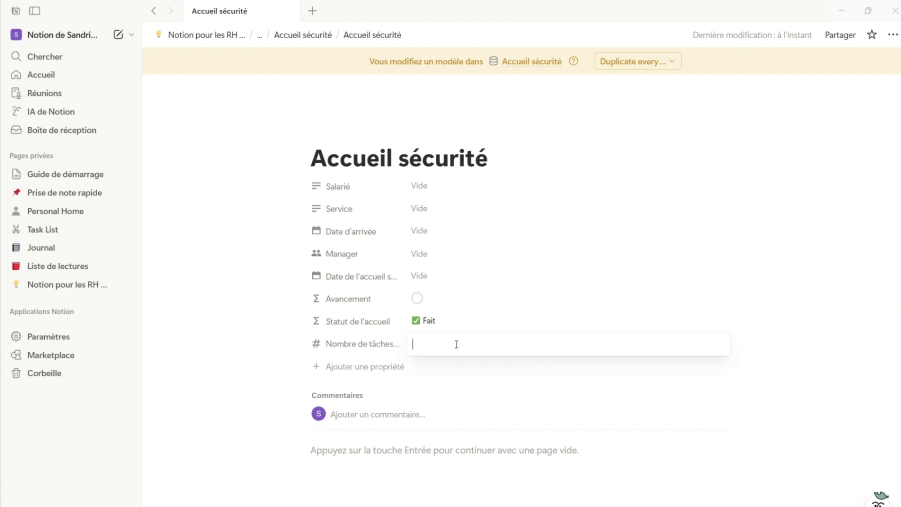
type("0")
left_click(562, 255)
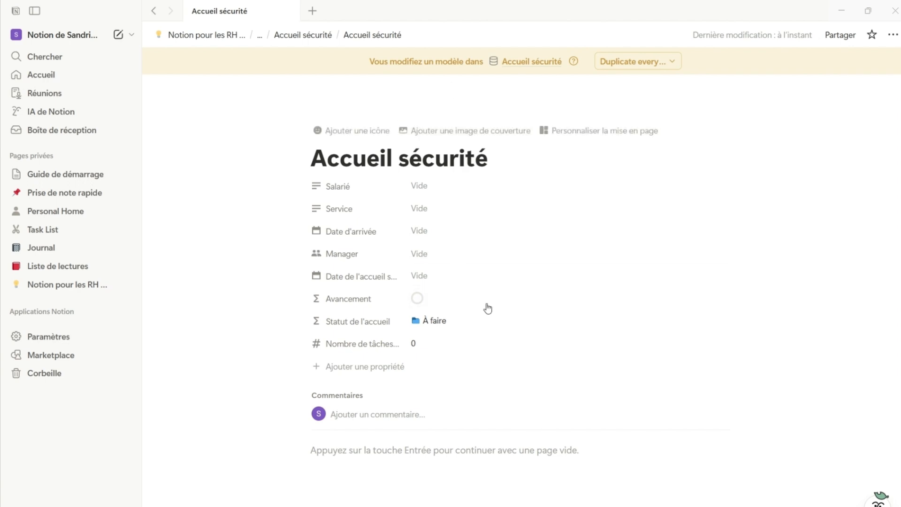
- Paste the copied "Attestation d'accueil et de formation à la sécurité" content into the template's body
scroll(698, 288, "down", 4)
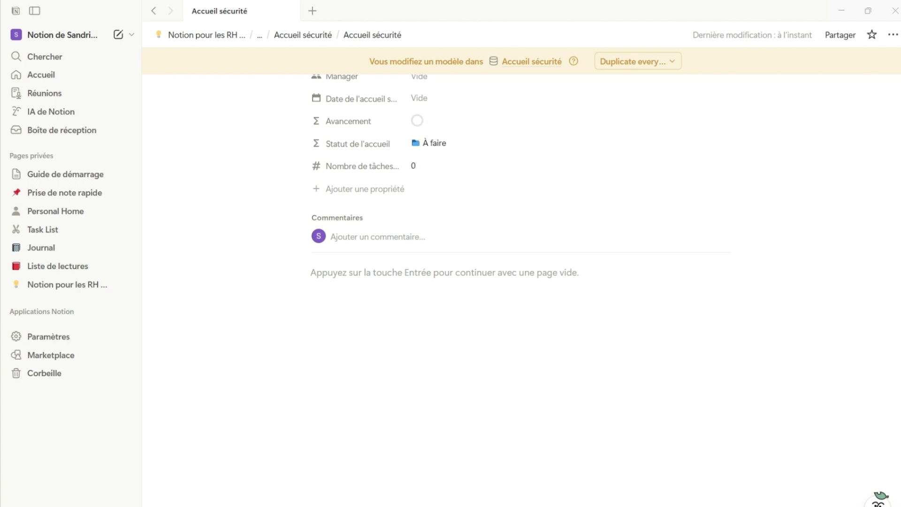
key("ctrl+v")
scroll(396, 342, "up", 20)
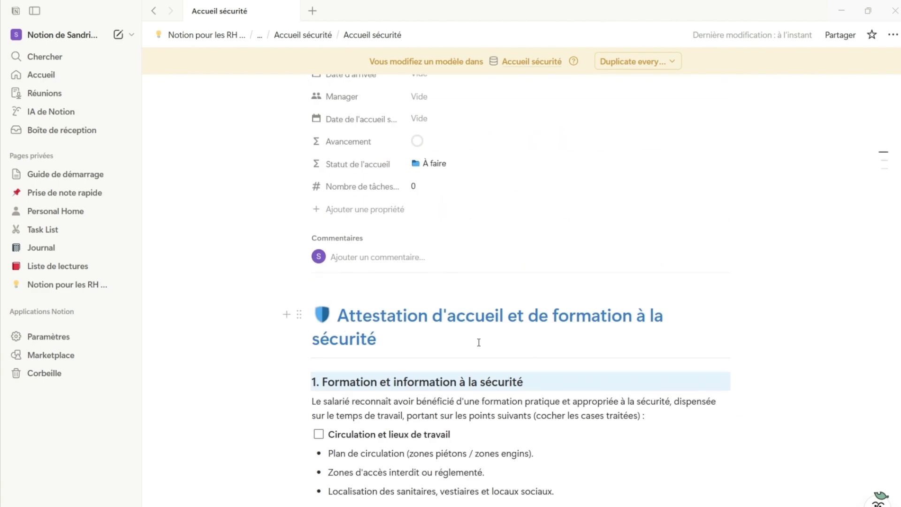
- Review the pasted certificate's checkbox tasks, equipment table and signature section throughout the template
scroll(478, 344, "down", 4)
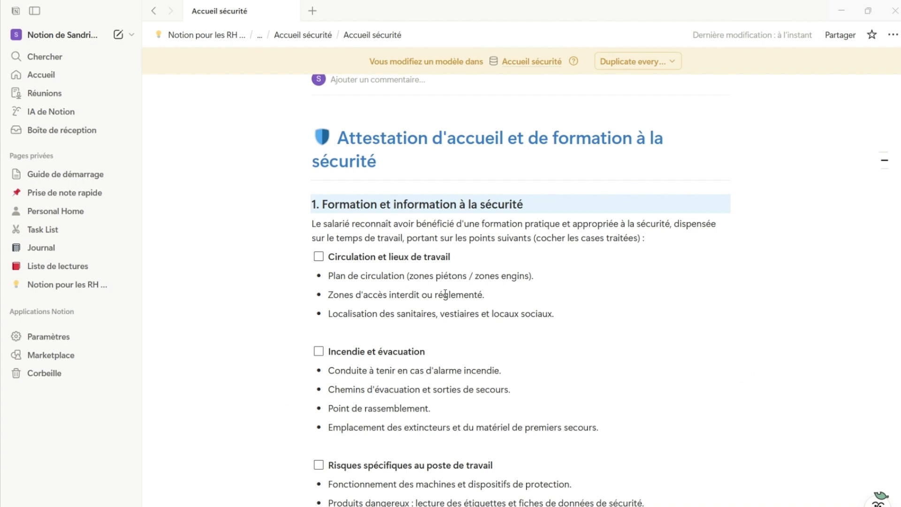
scroll(381, 346, "up", 5)
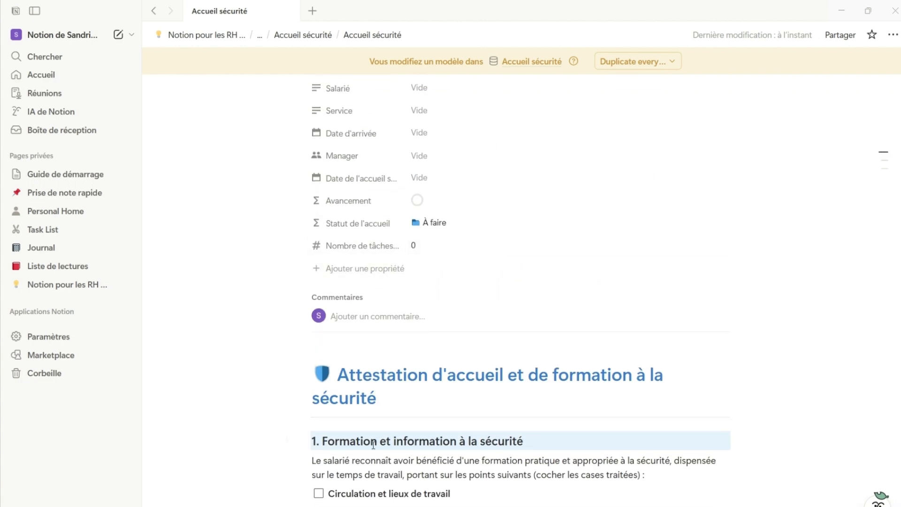
scroll(370, 444, "down", 4)
scroll(364, 449, "down", 1)
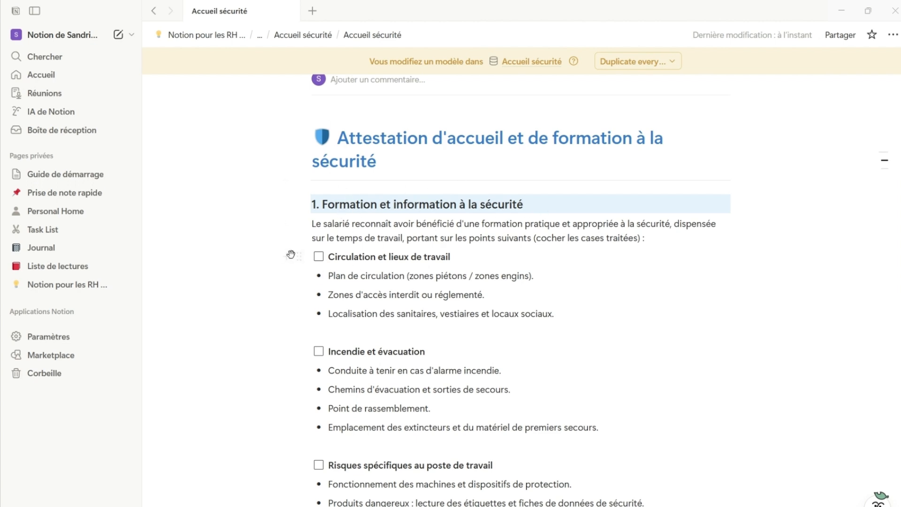
left_click(299, 256)
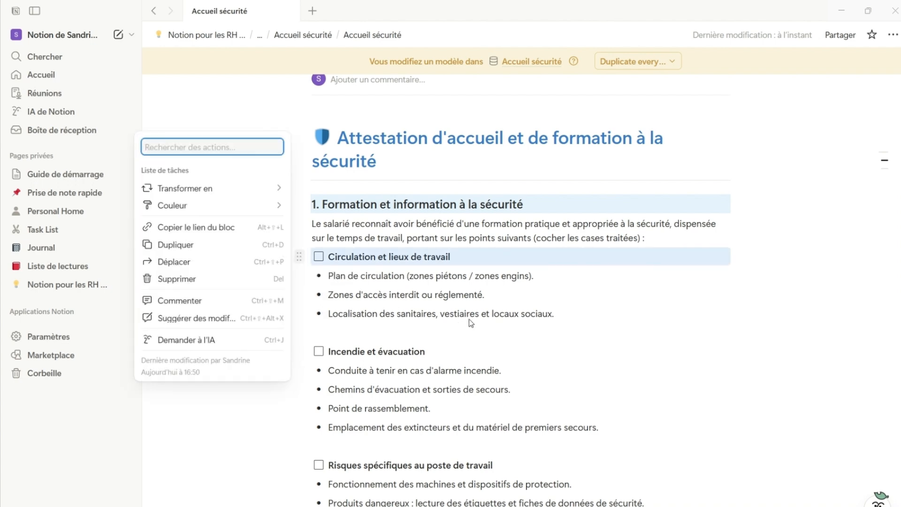
key("Escape")
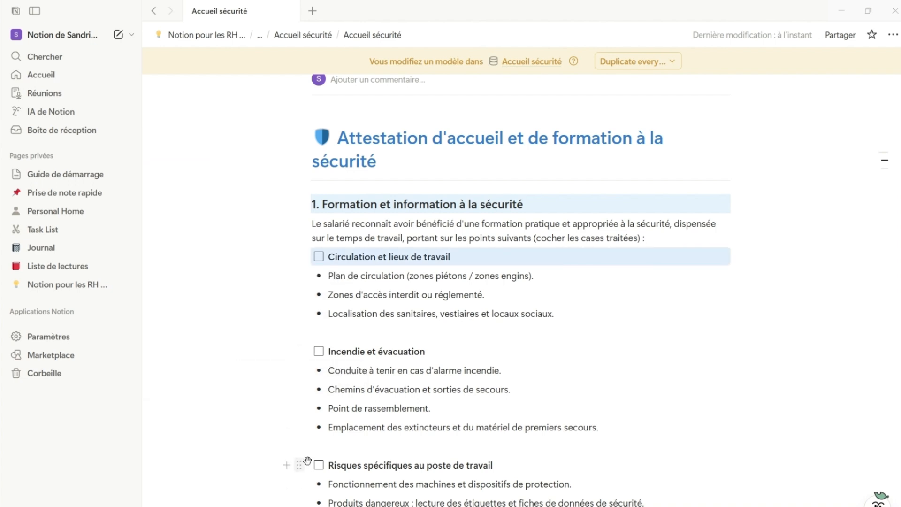
scroll(303, 465, "down", 4)
scroll(300, 399, "down", 8)
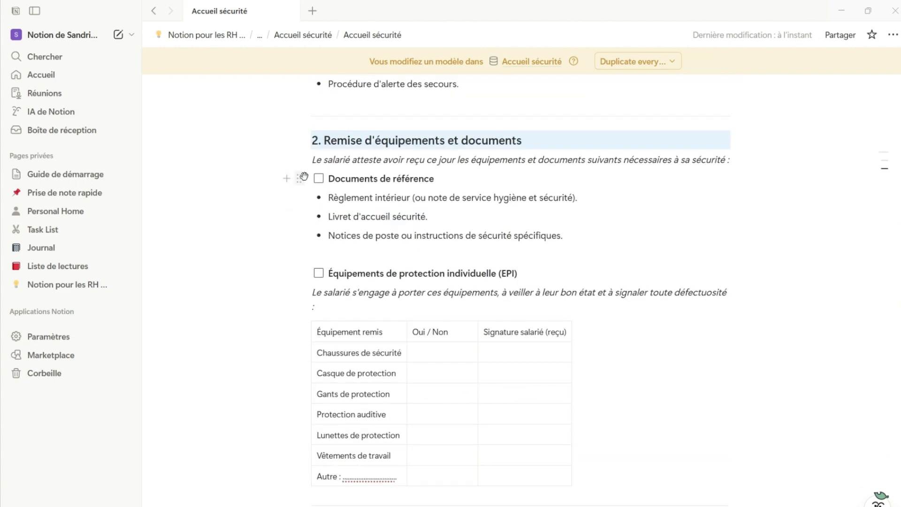
scroll(328, 334, "down", 4)
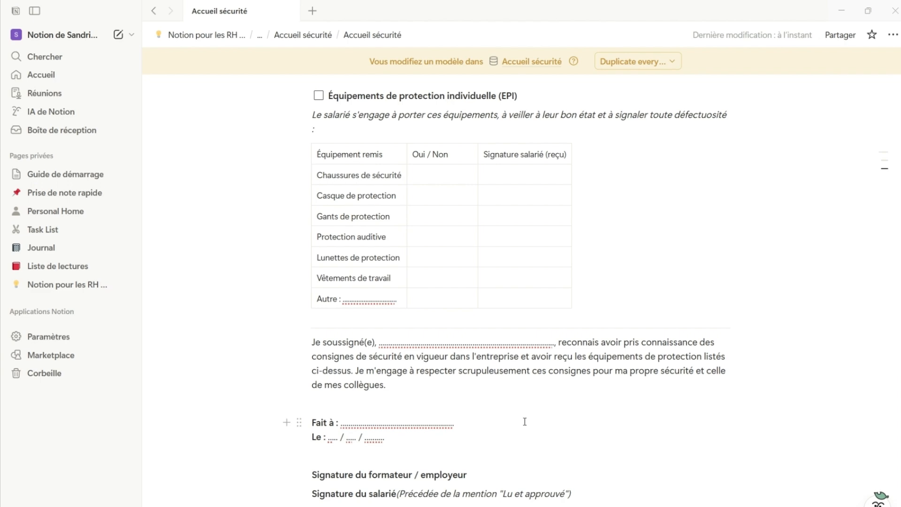
scroll(528, 392, "up", 6)
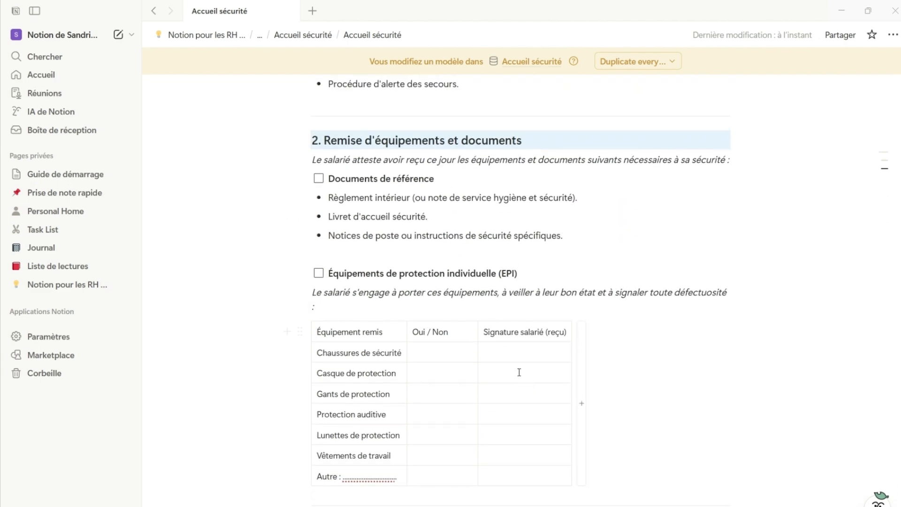
scroll(488, 409, "up", 9)
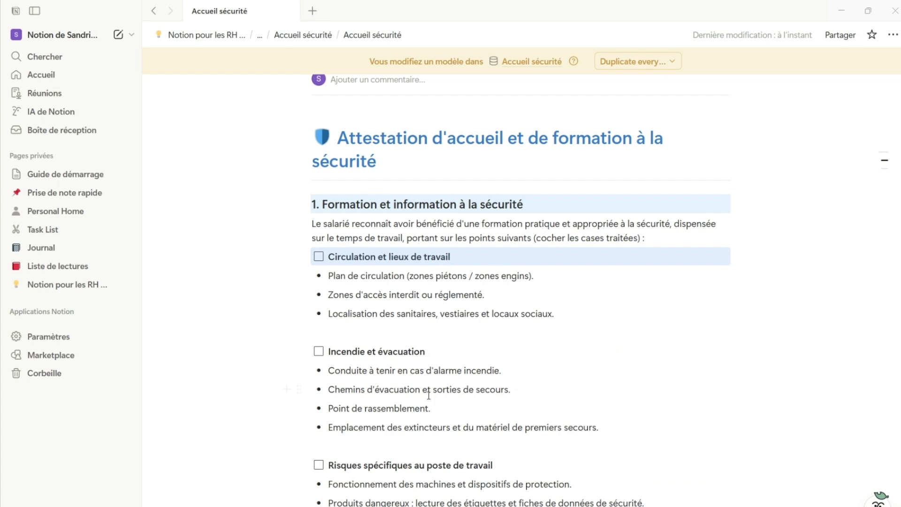
- Tick the "Risques spécifiques au poste de travail" and "Incendie et évacuation" checkboxes in the template
scroll(496, 364, "down", 5)
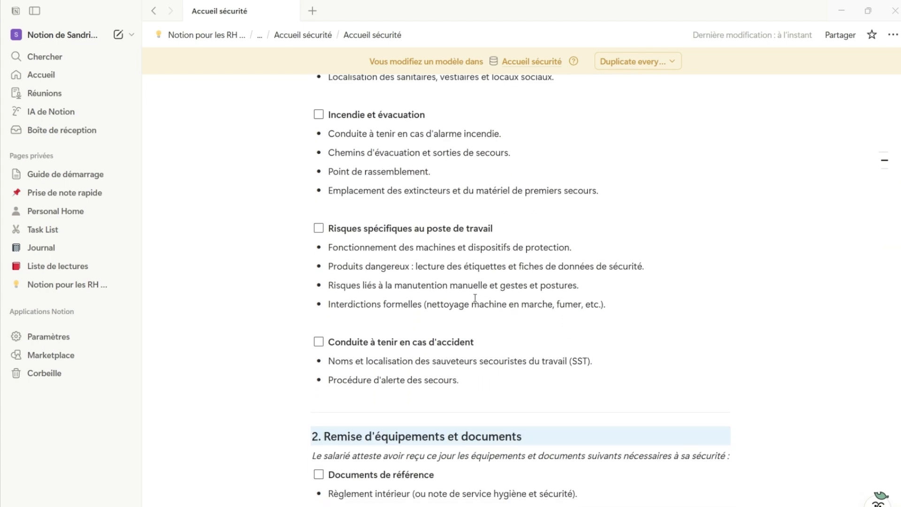
left_click(319, 229)
left_click(319, 114)
- Export the Accueil sécurité template as an A4 PDF with all content at 80% scale
scroll(507, 303, "down", 4)
scroll(497, 369, "down", 9)
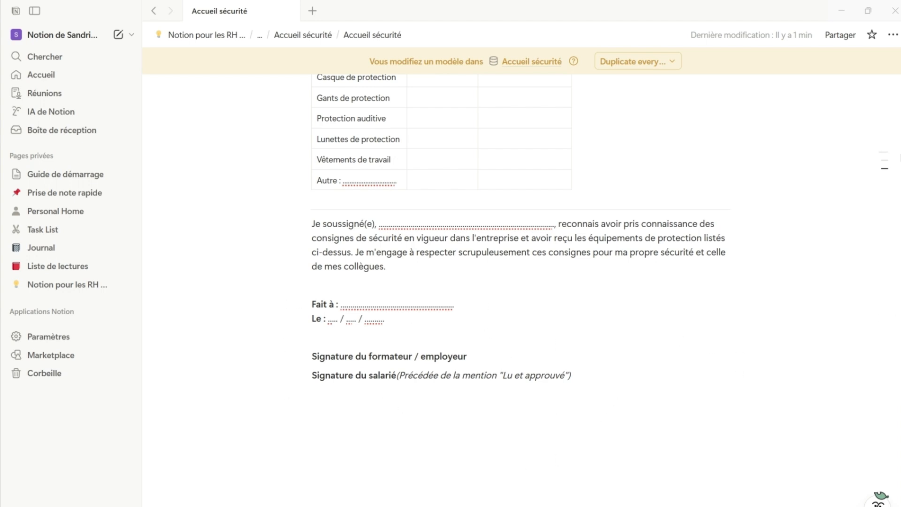
left_click(631, 369)
left_click(894, 36)
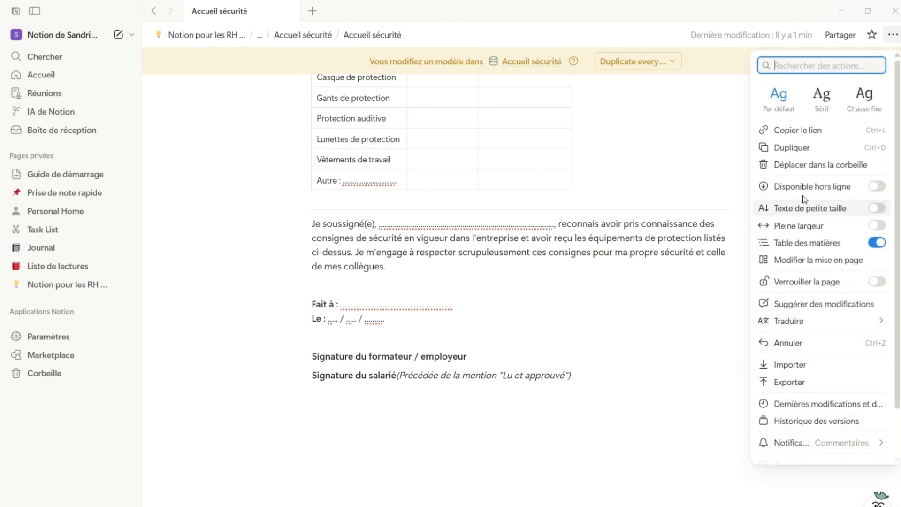
left_click(789, 382)
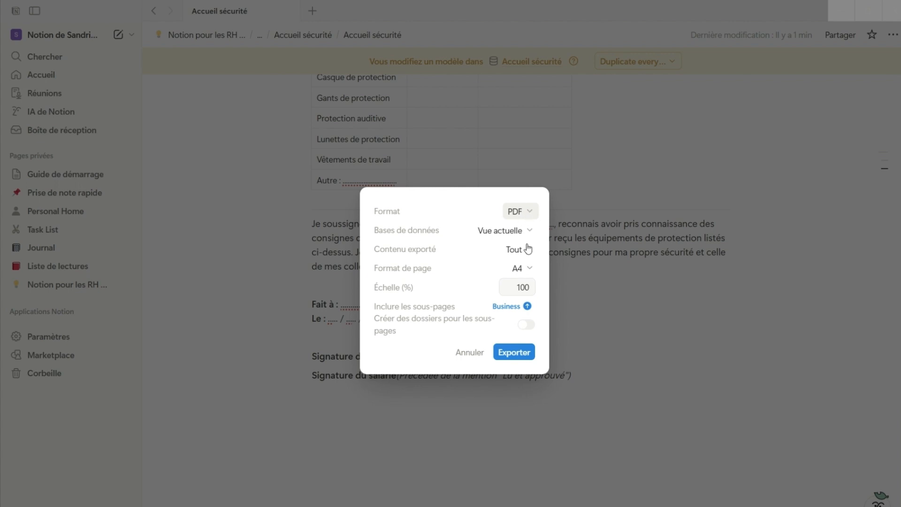
double_click(534, 287)
type("80")
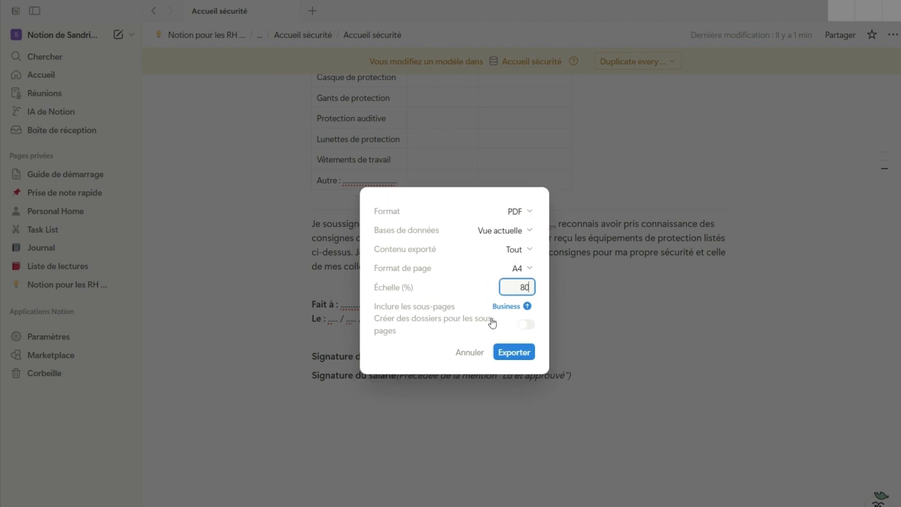
left_click(513, 353)
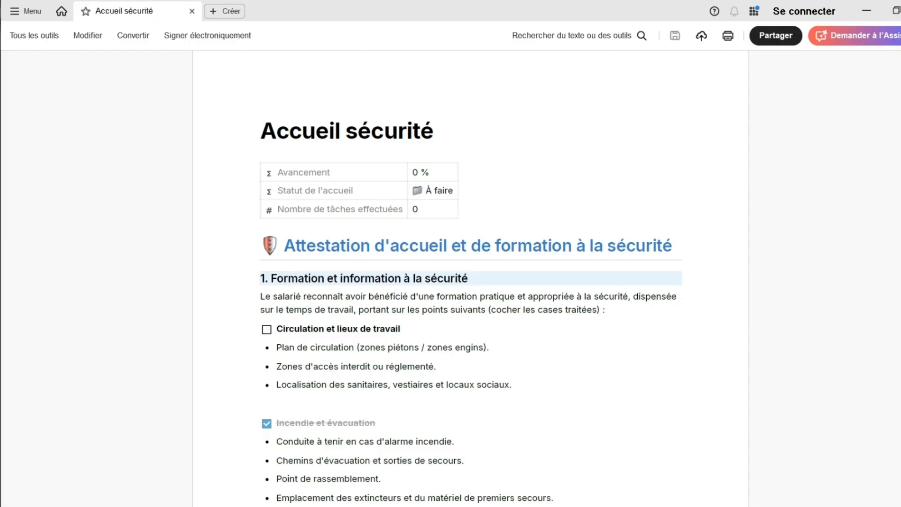
- Review the exported PDF in the PDF viewer, from the property table and checkboxes to the equipment table and signature section
scroll(544, 227, "down", 3)
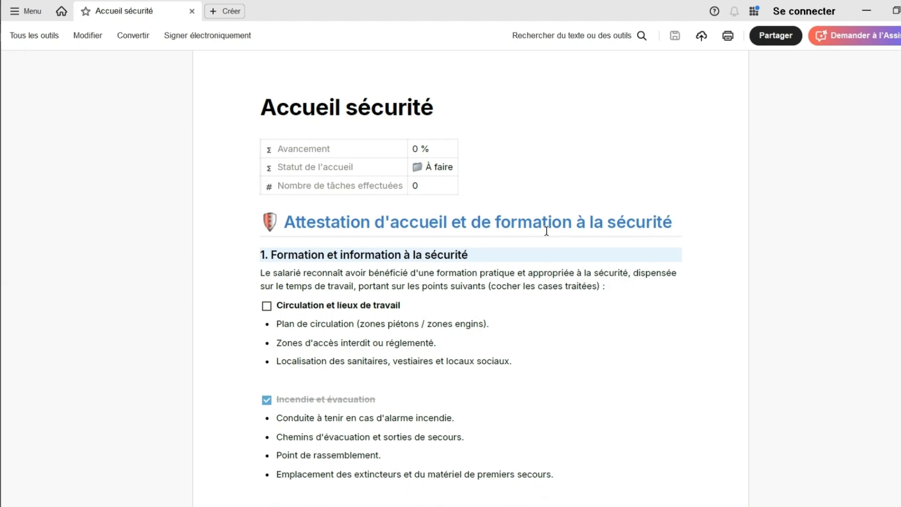
scroll(496, 338, "down", 8)
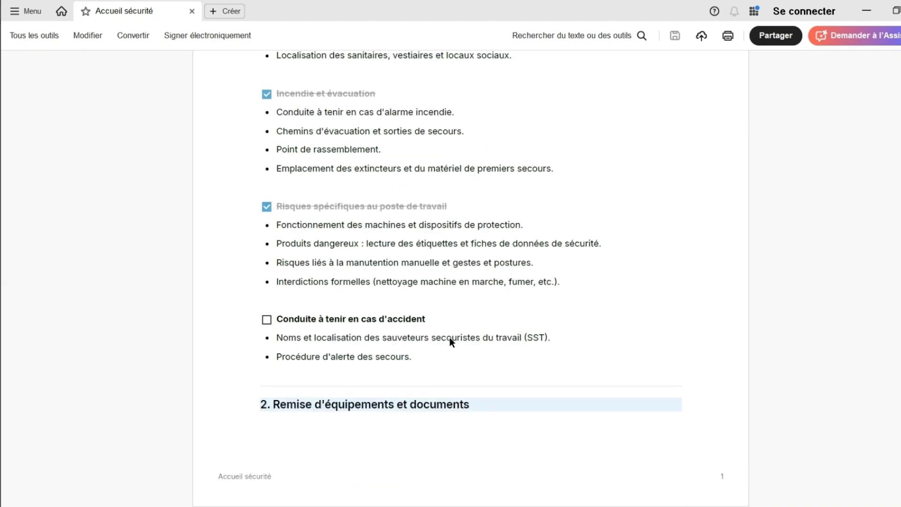
scroll(388, 386, "down", 2)
scroll(387, 382, "down", 4)
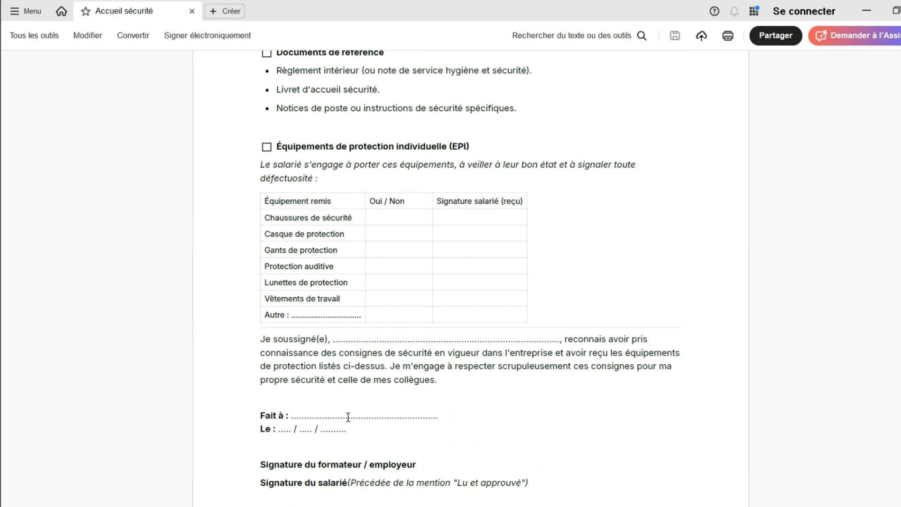
scroll(349, 416, "down", 2)
scroll(342, 421, "down", 1)
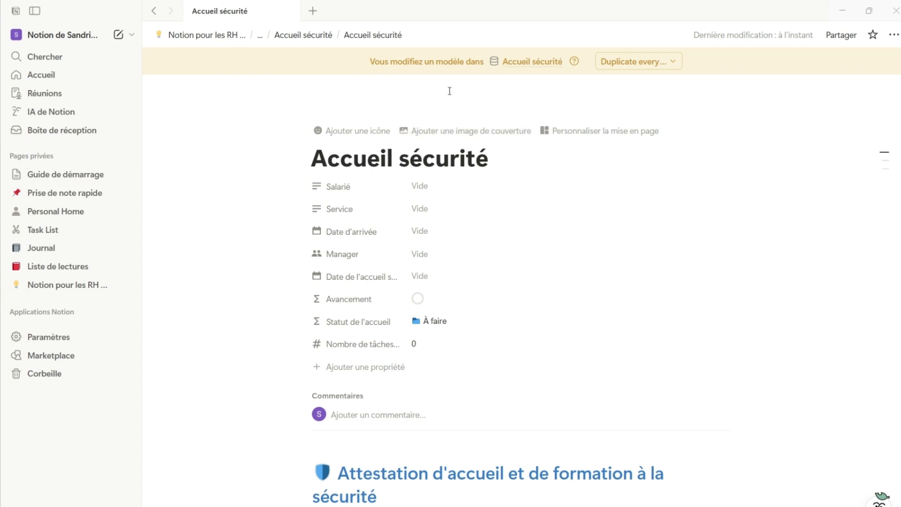
- Return to the main RH page in Notion and make Accueil sécurité the default template for all views of the database
left_click(312, 38)
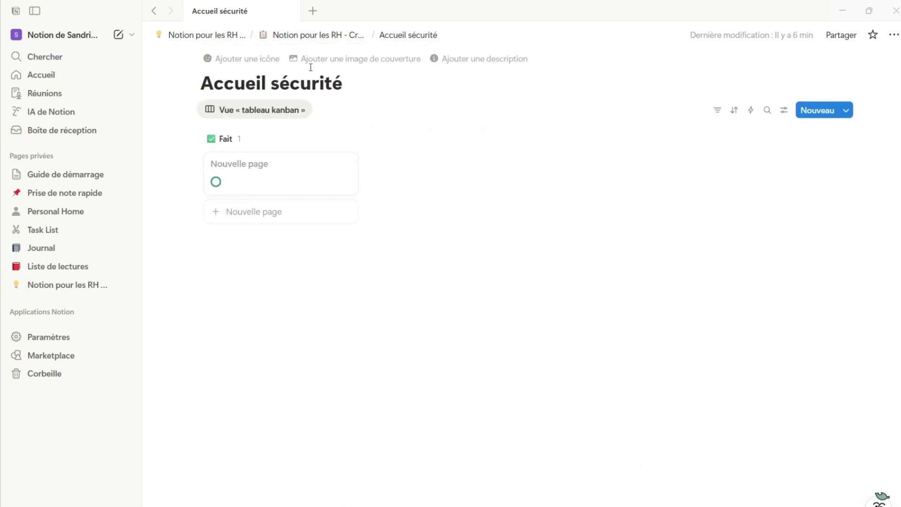
left_click(321, 37)
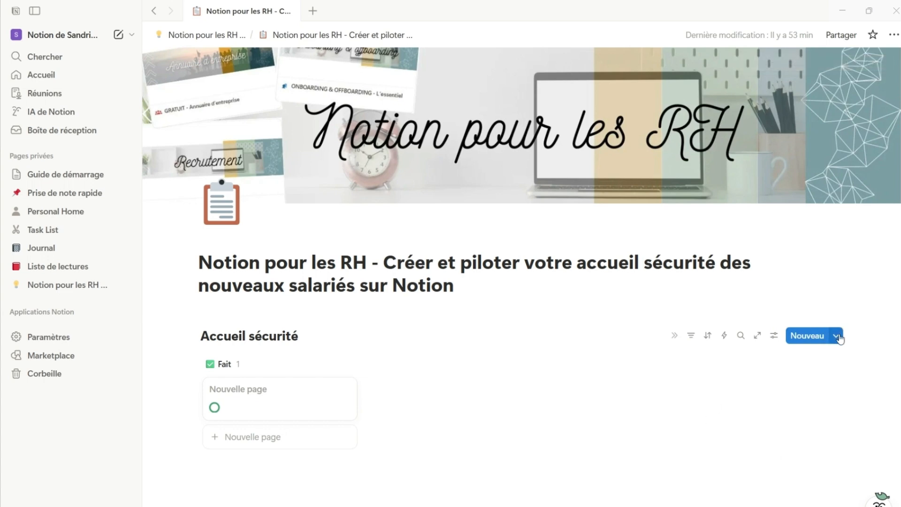
left_click(836, 336)
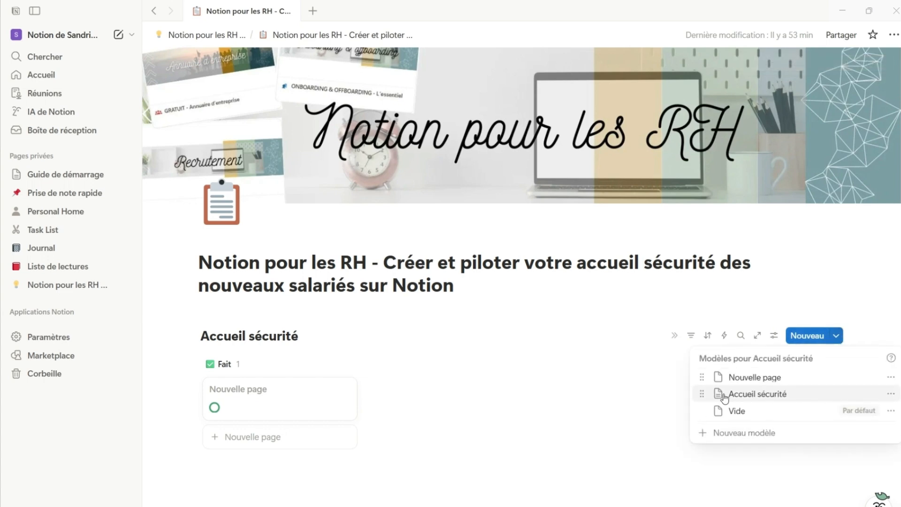
left_click(892, 393)
left_click(810, 415)
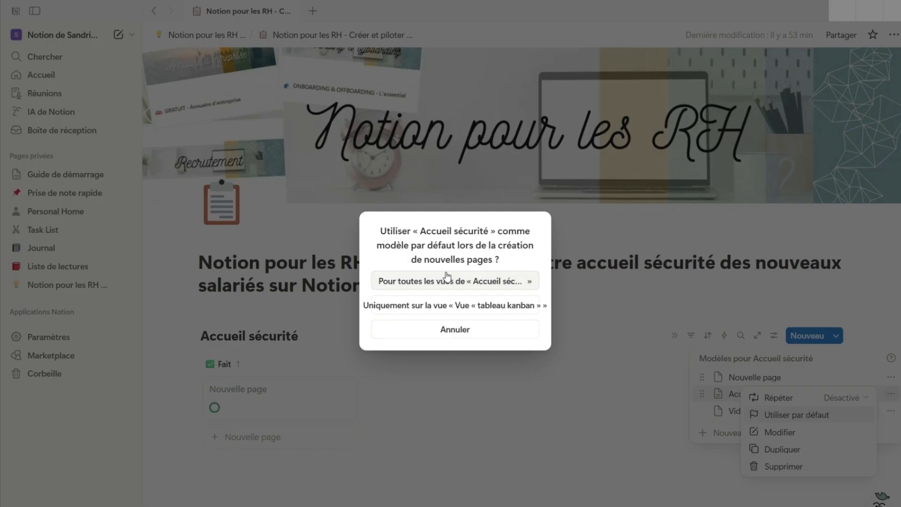
left_click(447, 282)
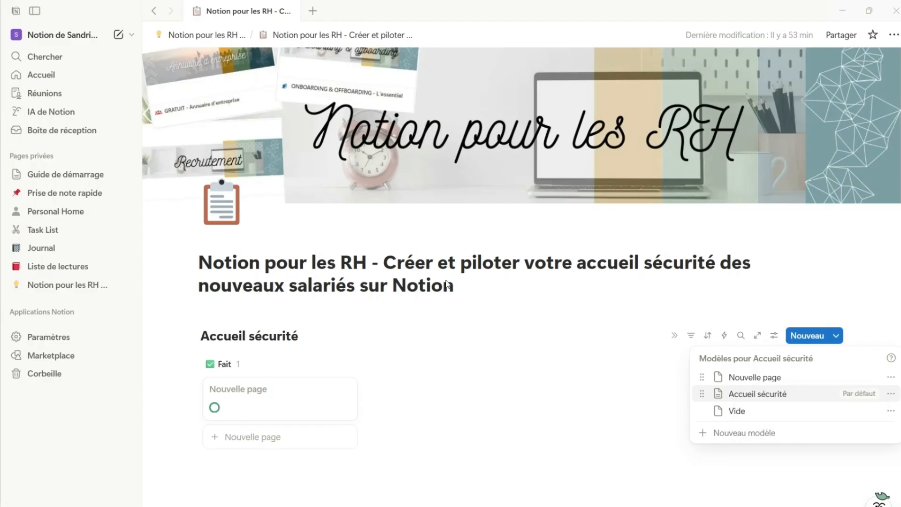
left_click(613, 446)
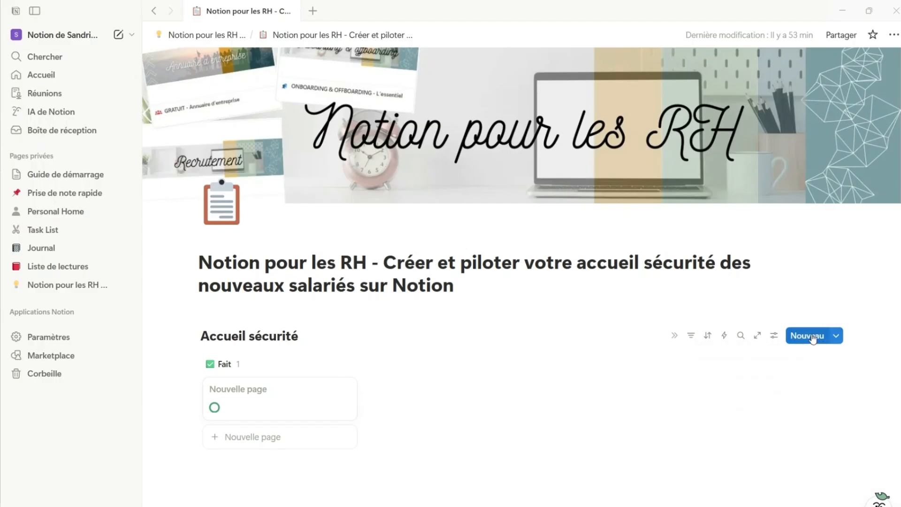
- Create a new database page from the default Accueil sécurité template and look through its prefilled content
left_click(813, 336)
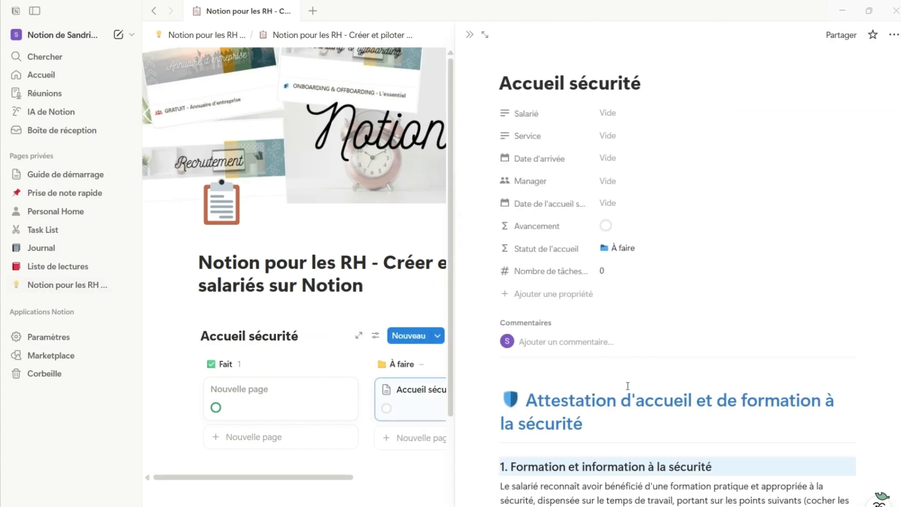
scroll(625, 380, "down", 12)
scroll(618, 385, "up", 12)
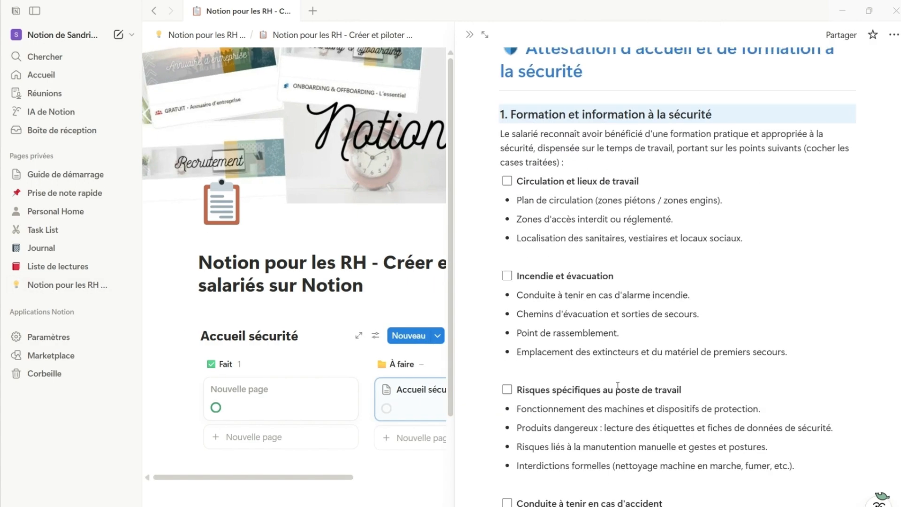
- Fill in the employee's name, service Comptabilité, arrival date 20 janvier 2026, manager and safety induction date 22 janvier 2026, and close the page
left_click(623, 113)
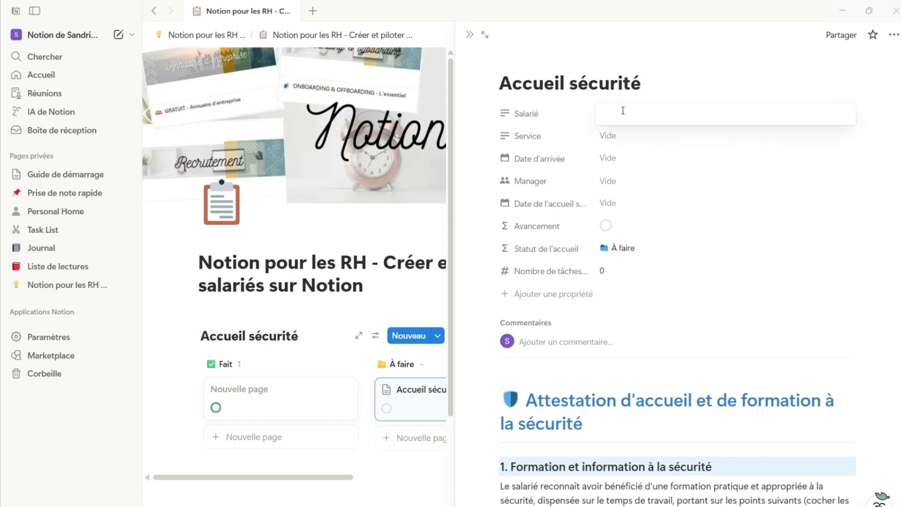
type("Monsieur Dupont")
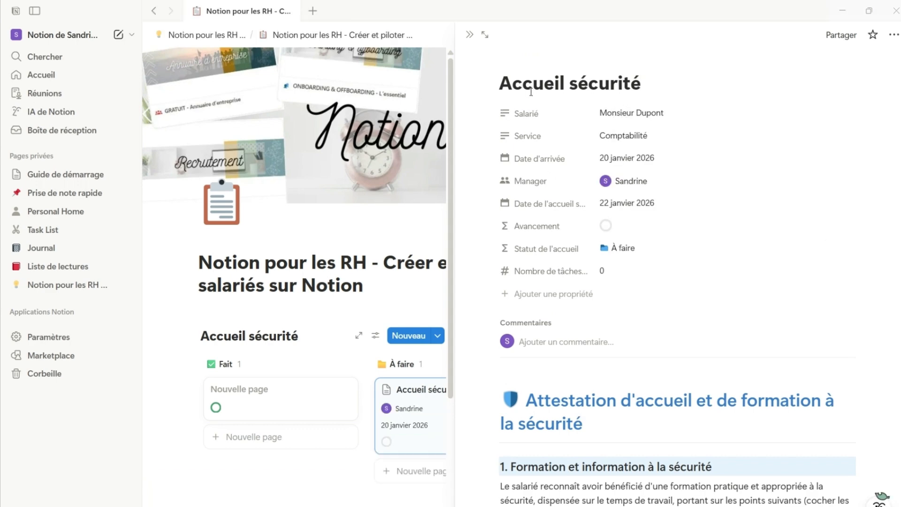
key("Escape")
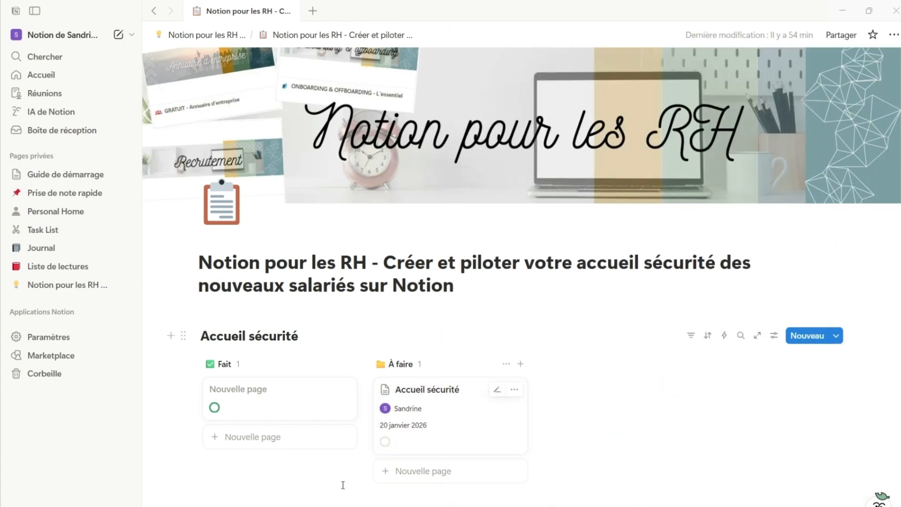
- Reorder the board so the À faire group comes before the Fait group
scroll(422, 315, "down", 1)
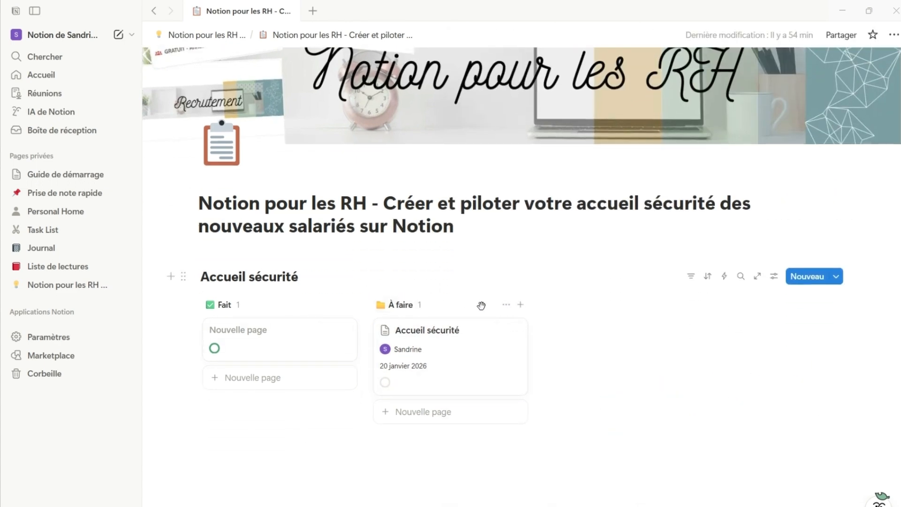
left_click_drag(401, 305, 278, 312)
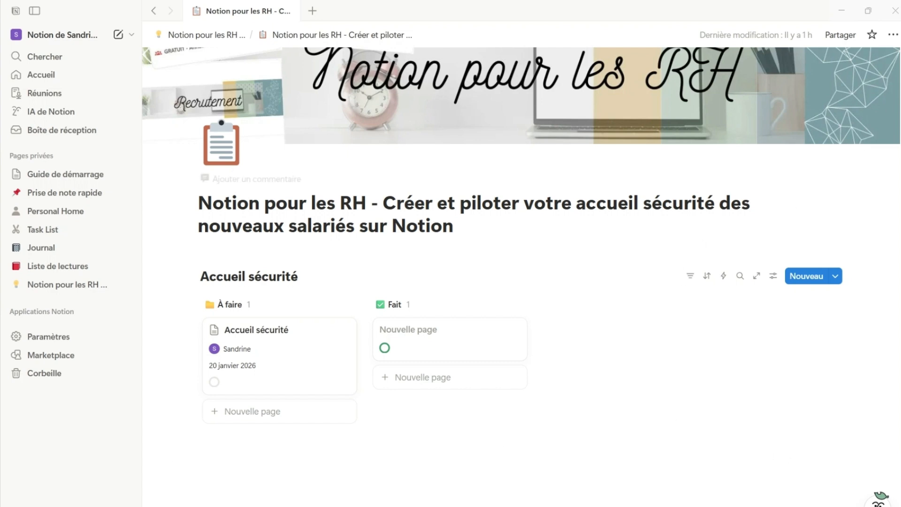
- Examine the page's sharing access levels and the Plus plan's yearly billing option offered for Modifications autorisées, and dismiss the upgrade offer
left_click(835, 40)
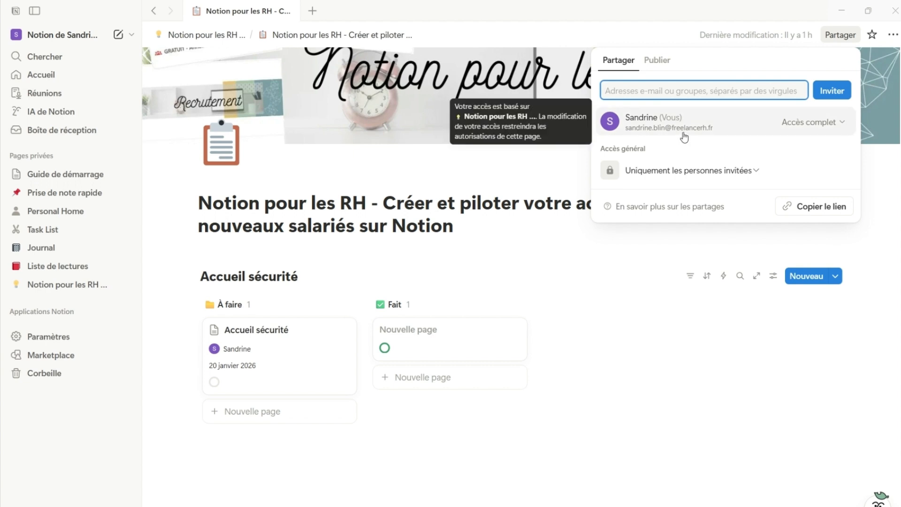
left_click(831, 121)
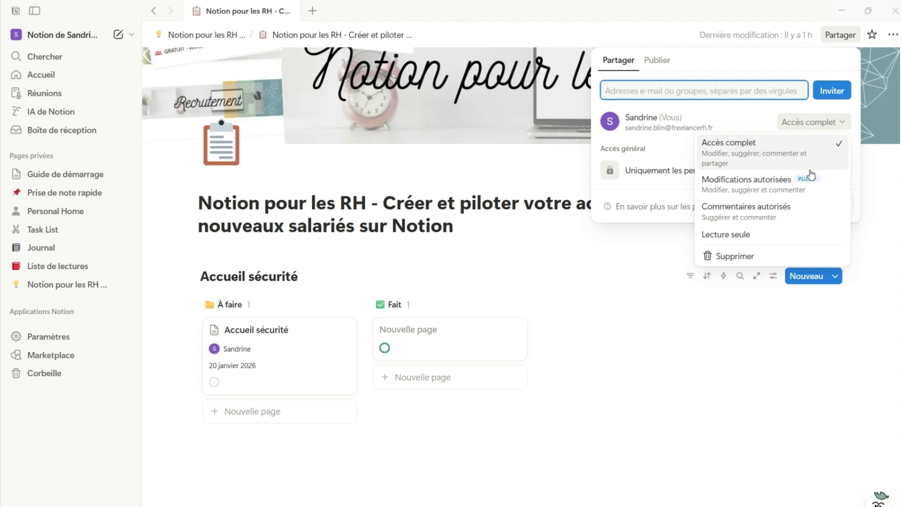
mouse_move(810, 180)
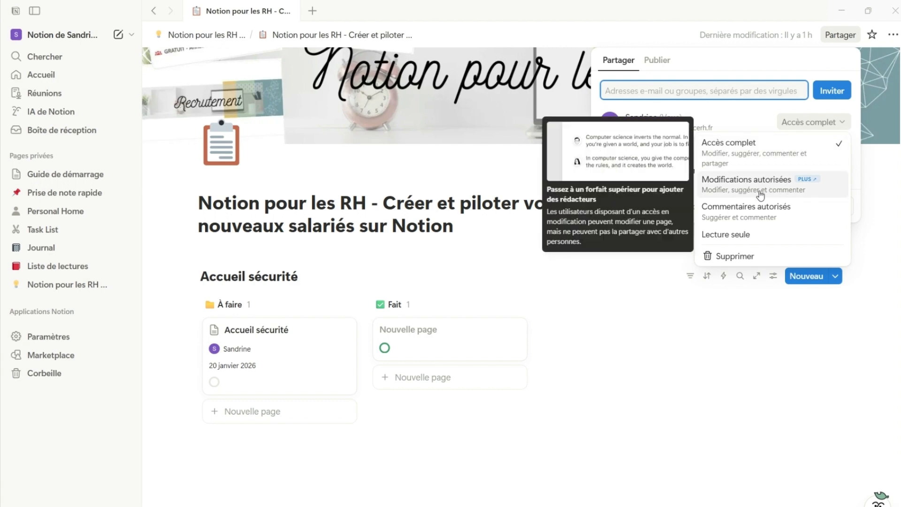
left_click(791, 188)
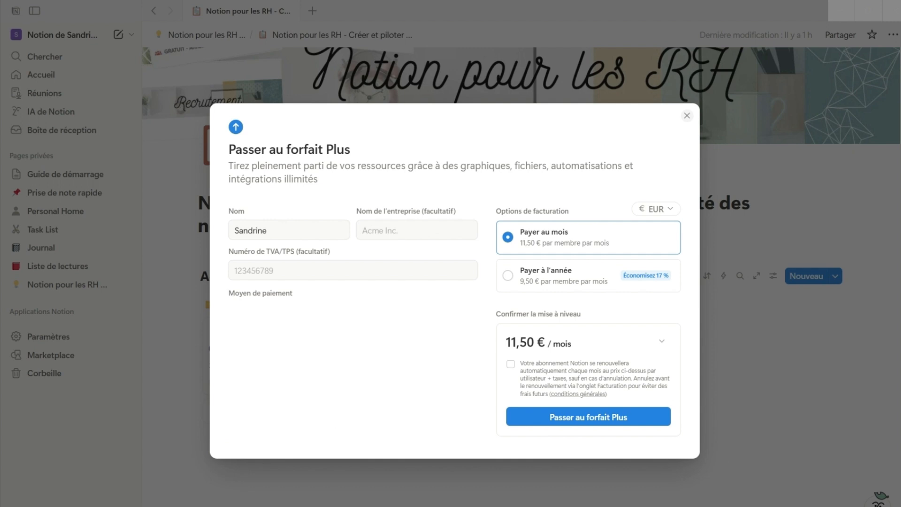
left_click(517, 280)
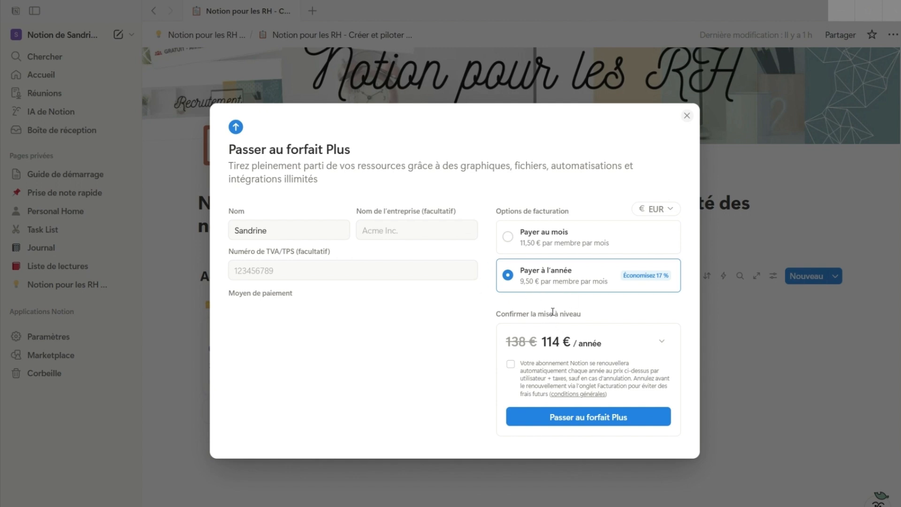
left_click(686, 115)
- Reopen the page's sharing settings and review the member access levels, including Commentaires autorisés and Lecture seule
left_click(839, 35)
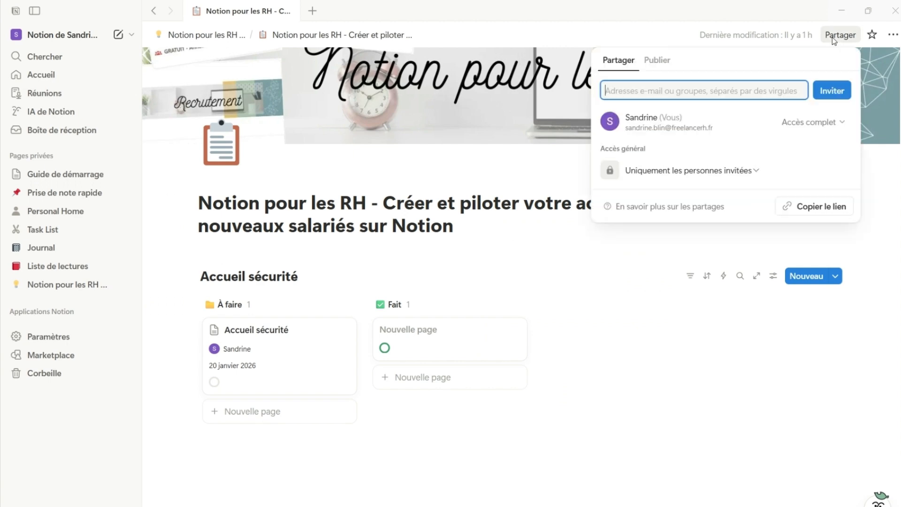
left_click(813, 123)
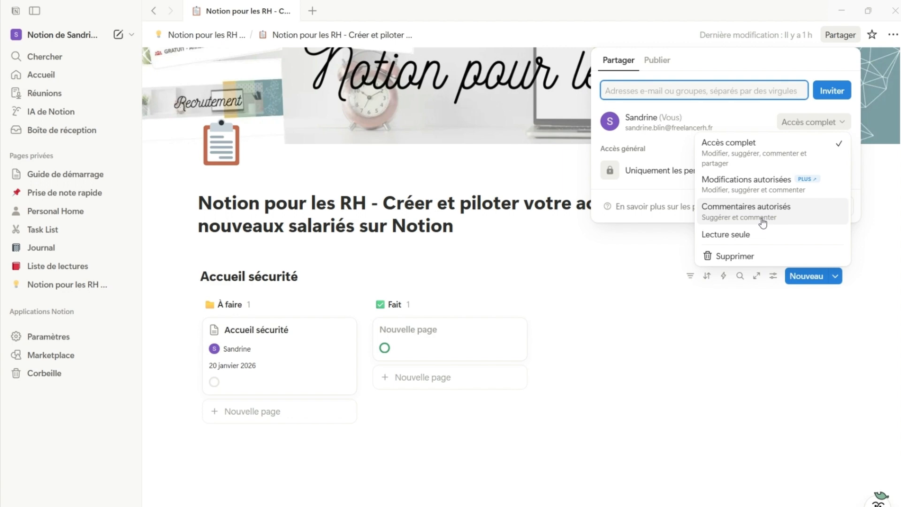
- Open the database's Accueil sécurité template for editing as a full page
scroll(841, 36, "up", 2)
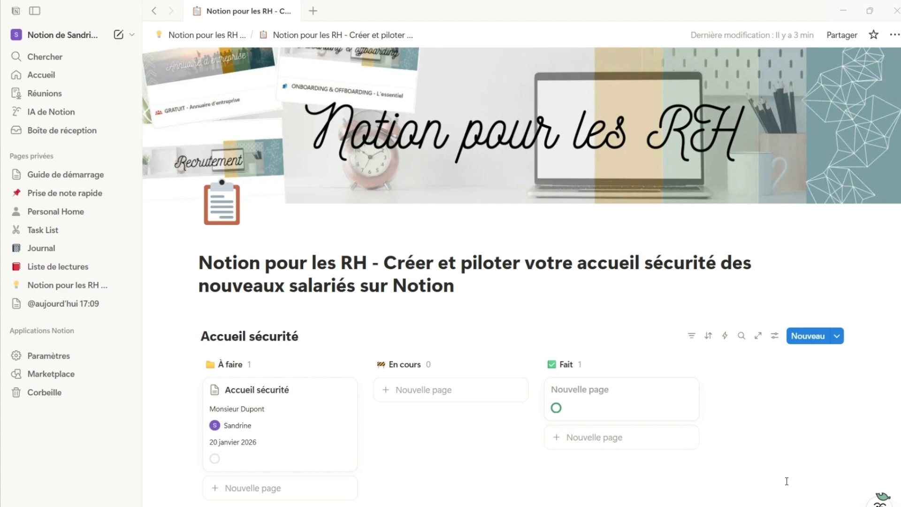
left_click(837, 337)
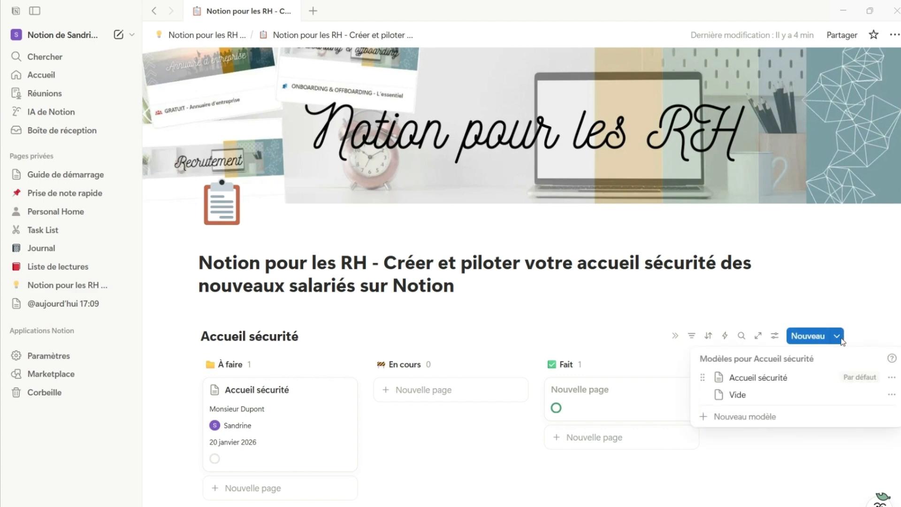
left_click(892, 378)
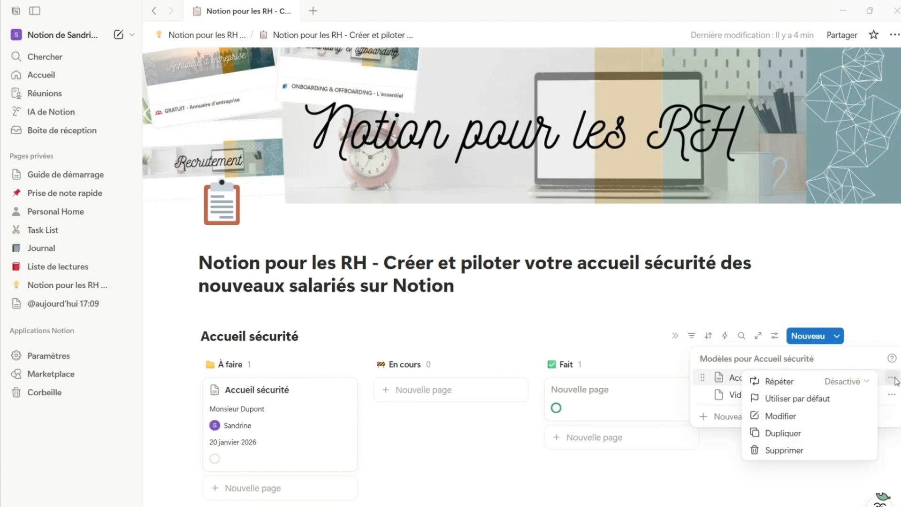
left_click(829, 416)
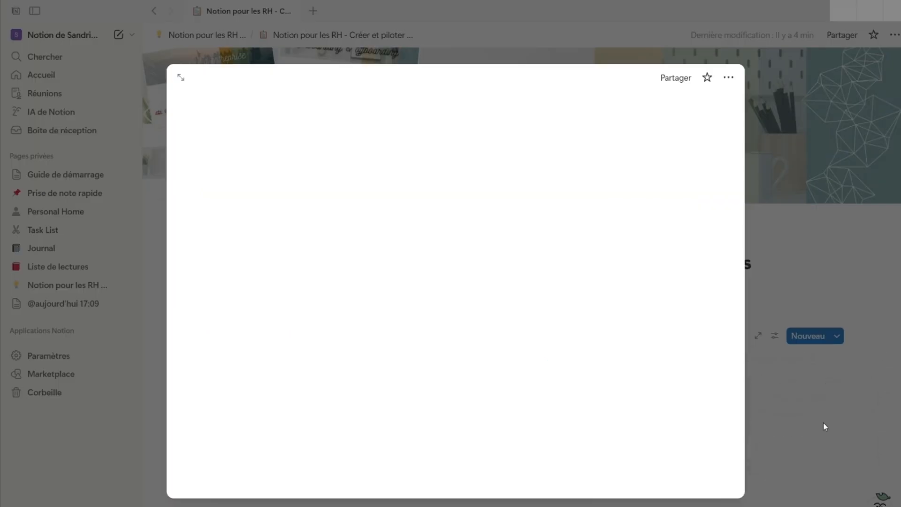
left_click(181, 78)
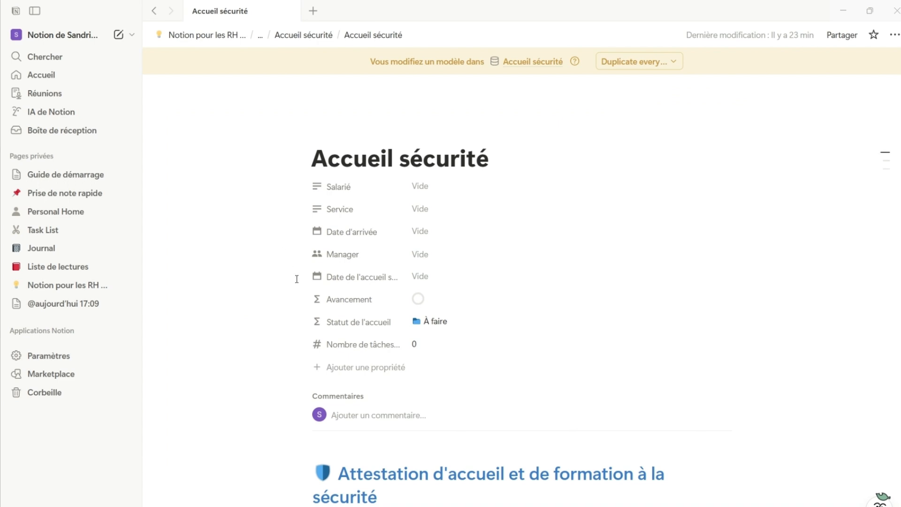
- Add a Bouton property named "🚀 Lancer l'accueil sécurité" to the Accueil sécurité template
left_click(336, 368)
scroll(346, 408, "down", 2)
scroll(346, 417, "down", 2)
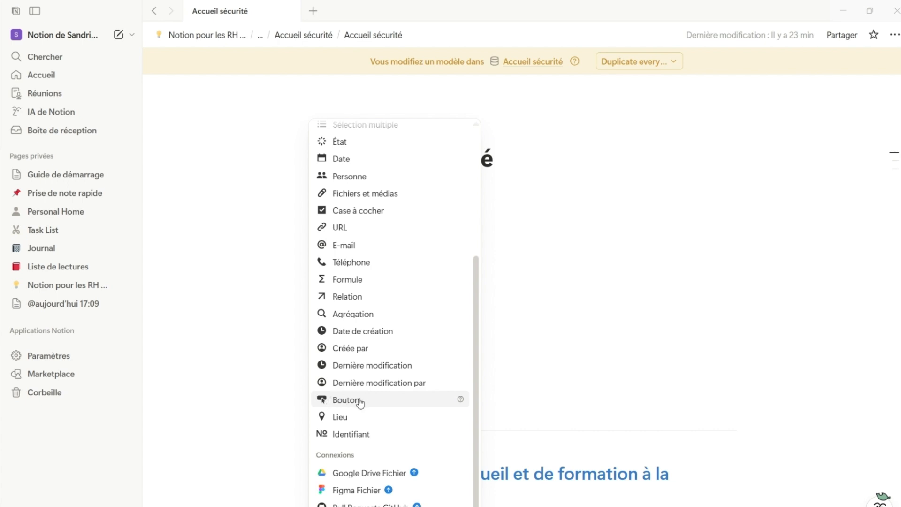
left_click(347, 400)
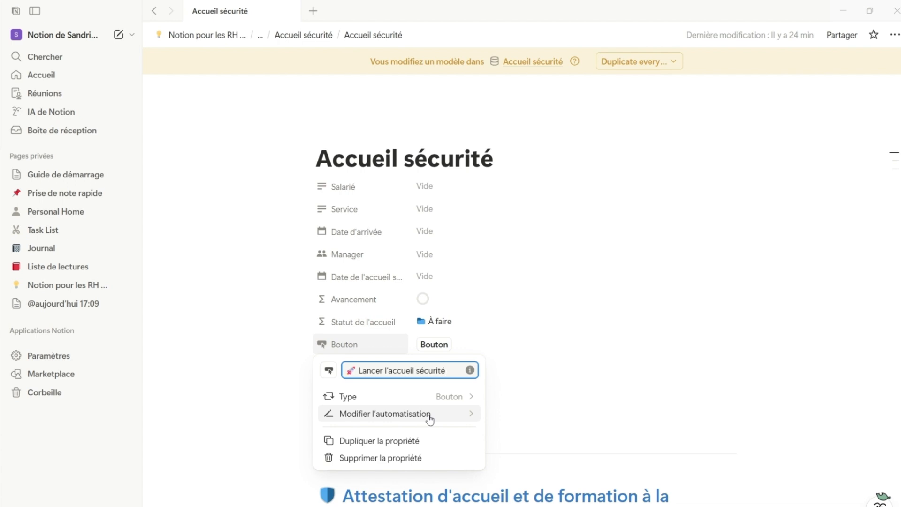
- Give the button's automation a notification to the Manager person property with the message "Bonjour, Merci de réaliser un nouvel accueil sécurité ! Cordialement"
left_click(430, 415)
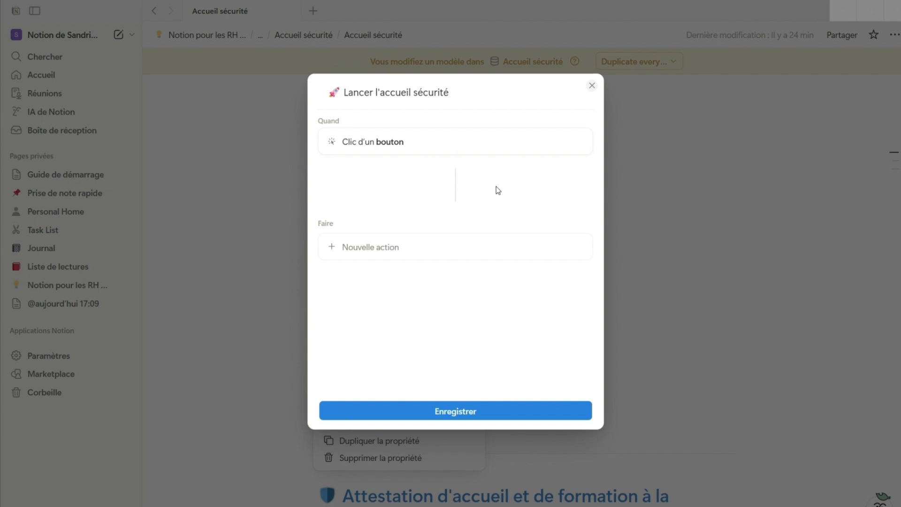
left_click(411, 253)
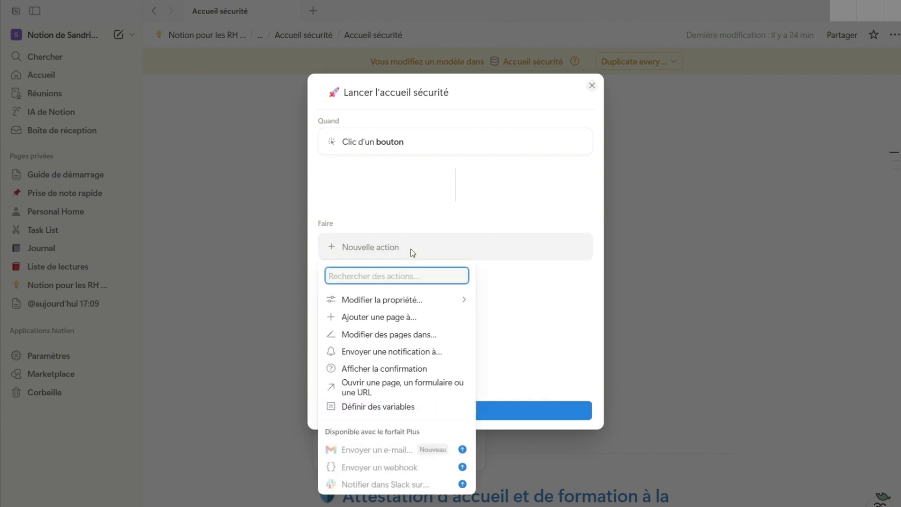
left_click(386, 353)
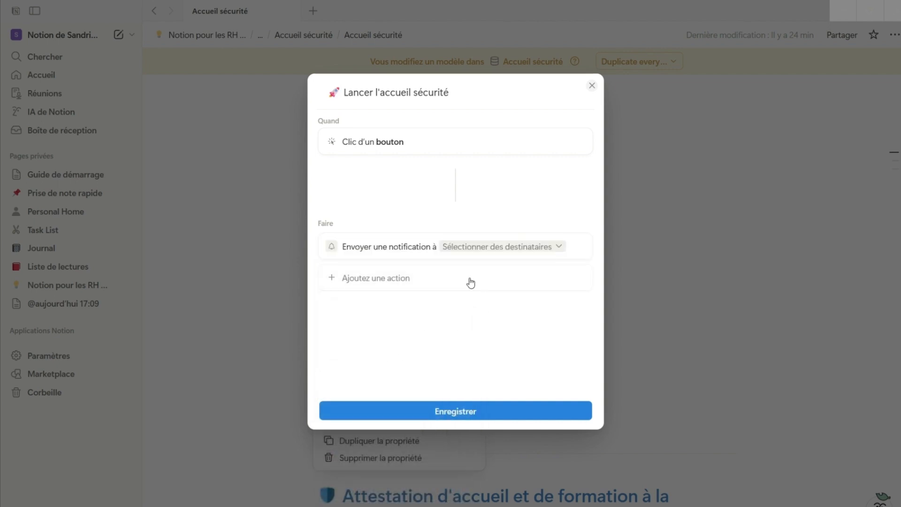
left_click(465, 252)
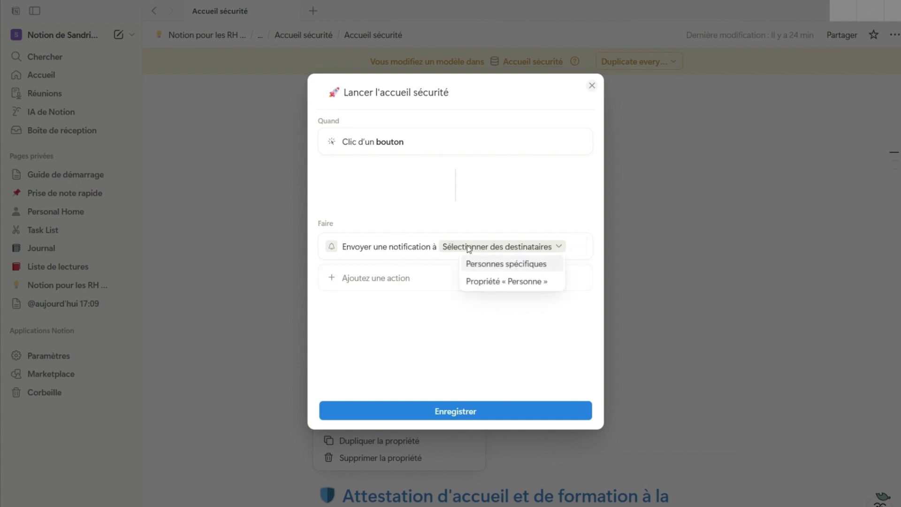
left_click(511, 288)
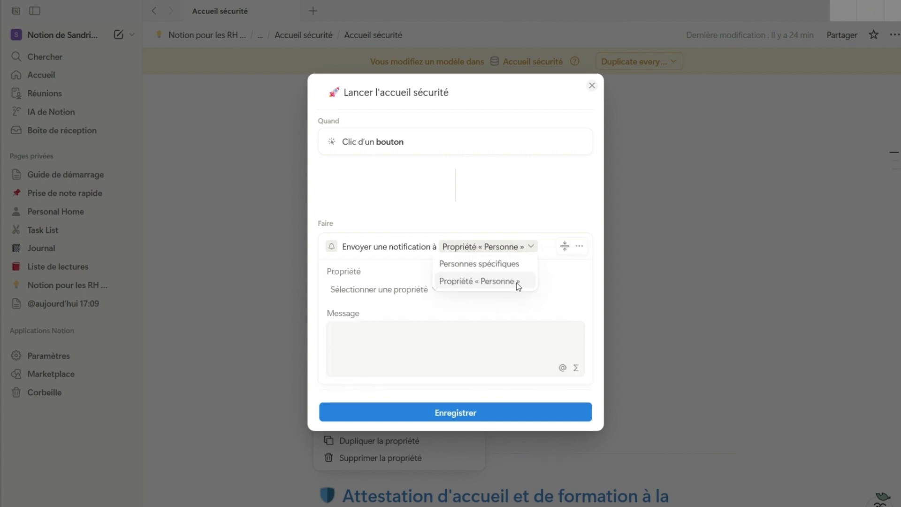
left_click(406, 294)
left_click(399, 345)
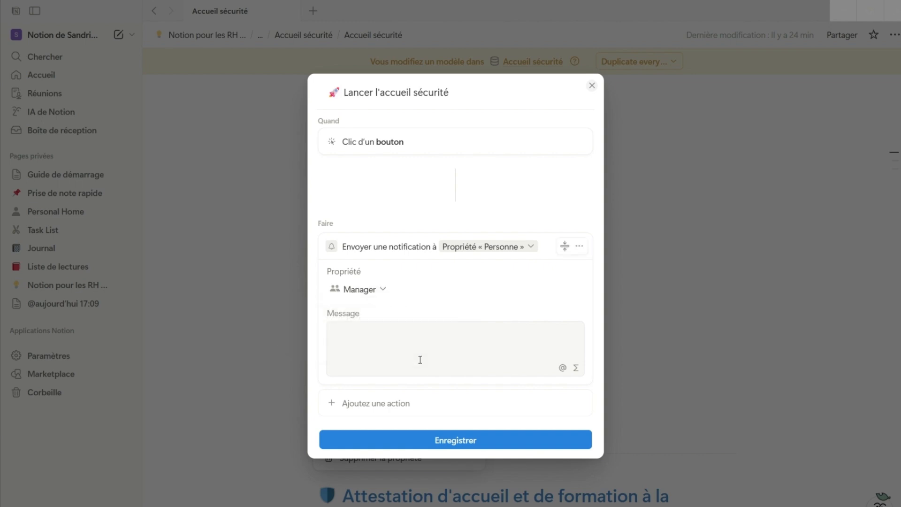
left_click(443, 342)
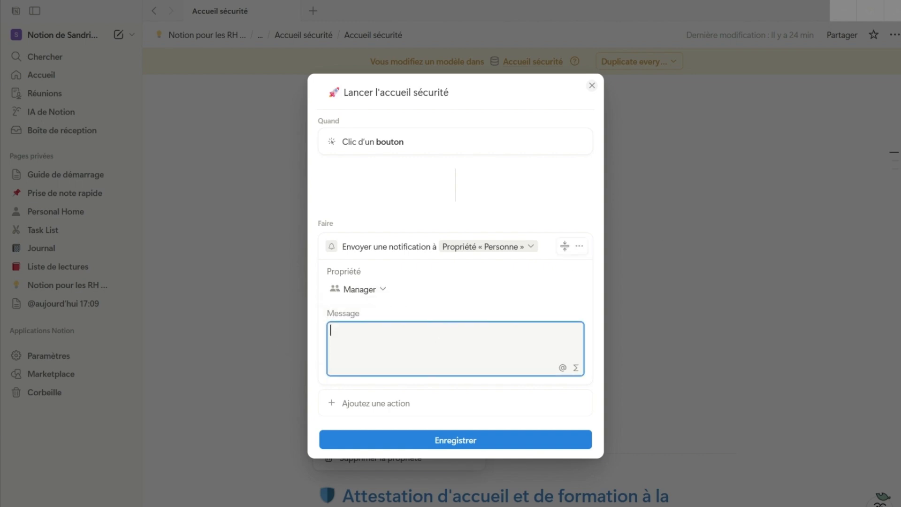
type("Bonjour")
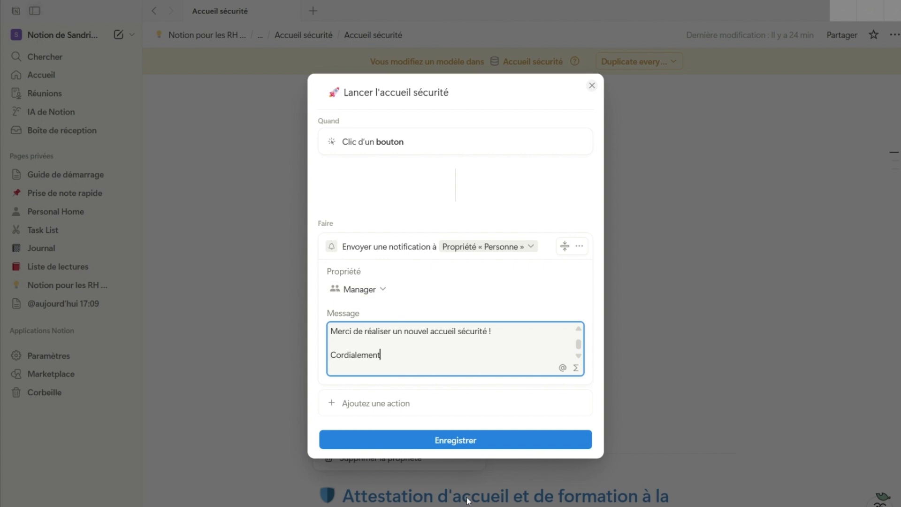
- Add an automation action that sets Nombre de tâches effectuées to 0.01 on the current page
left_click(443, 414)
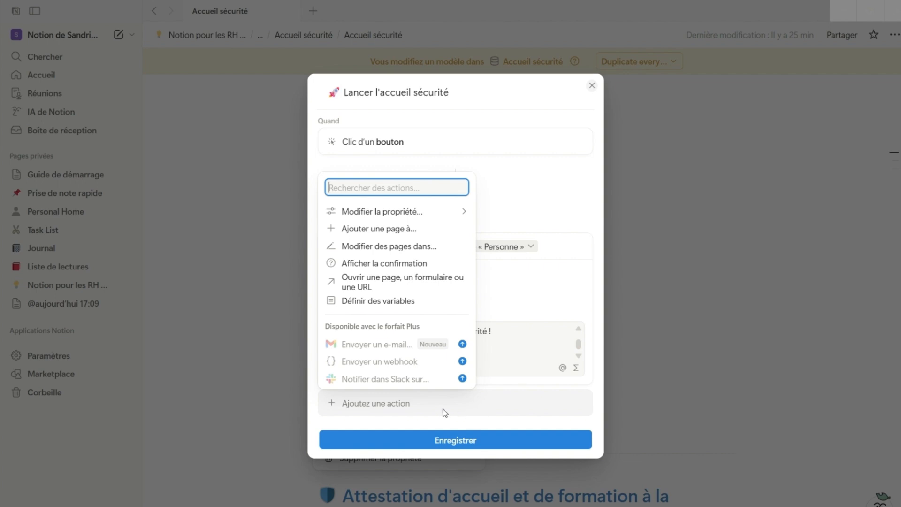
left_click(413, 211)
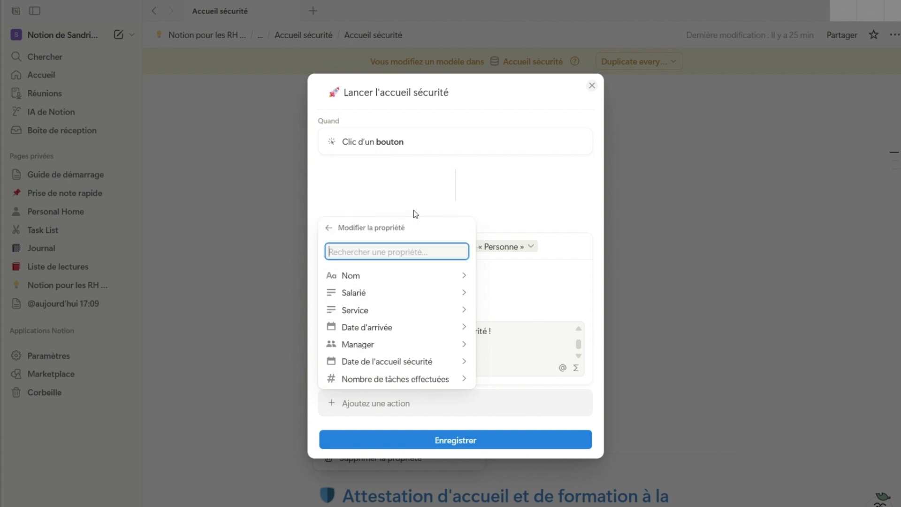
left_click(395, 379)
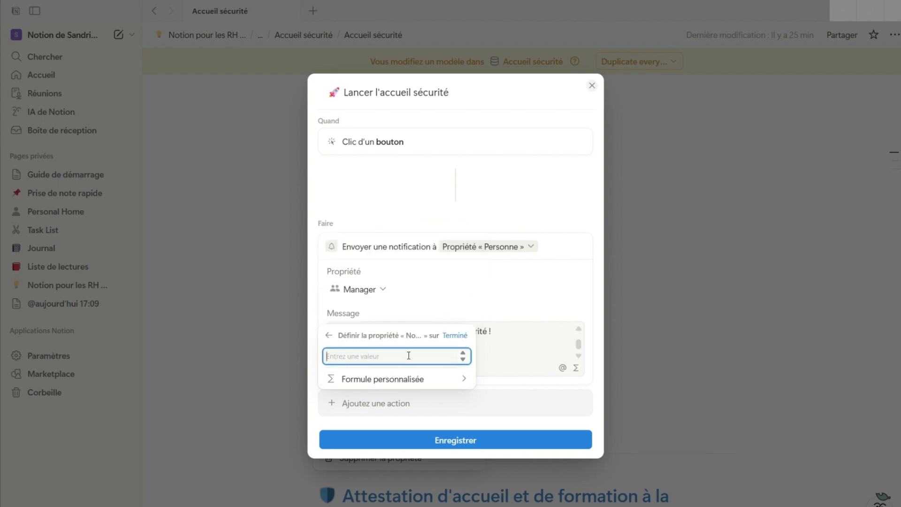
type("0.01")
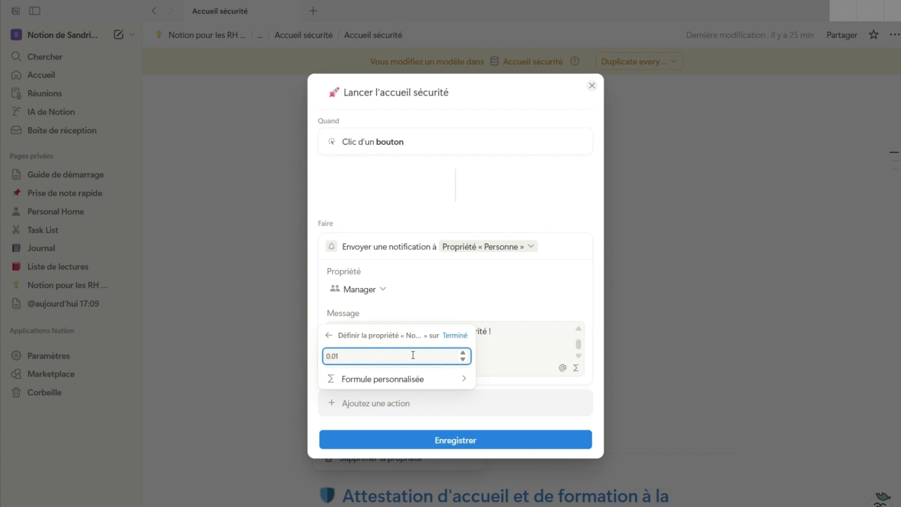
left_click(464, 296)
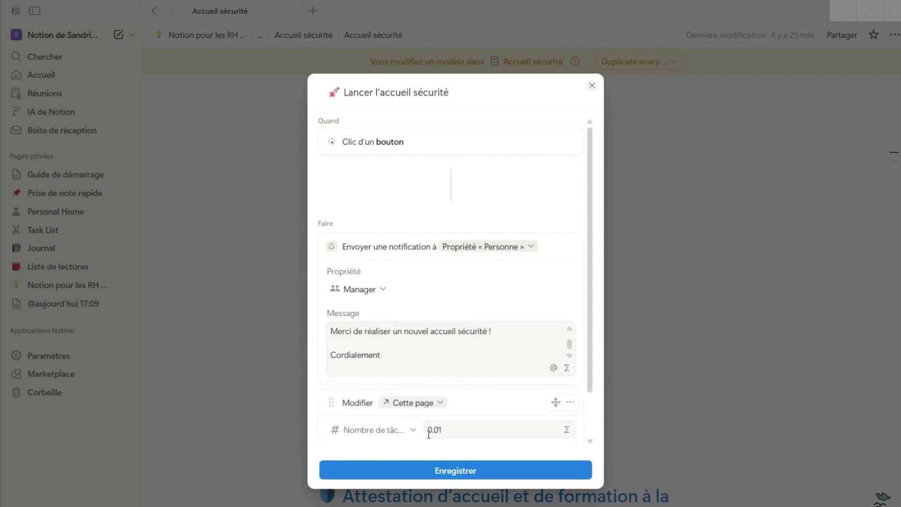
- Add a confirmation action with the message "C'est parti ! La checklist est créée et le manager est prévenu." and save the automation
scroll(430, 434, "down", 2)
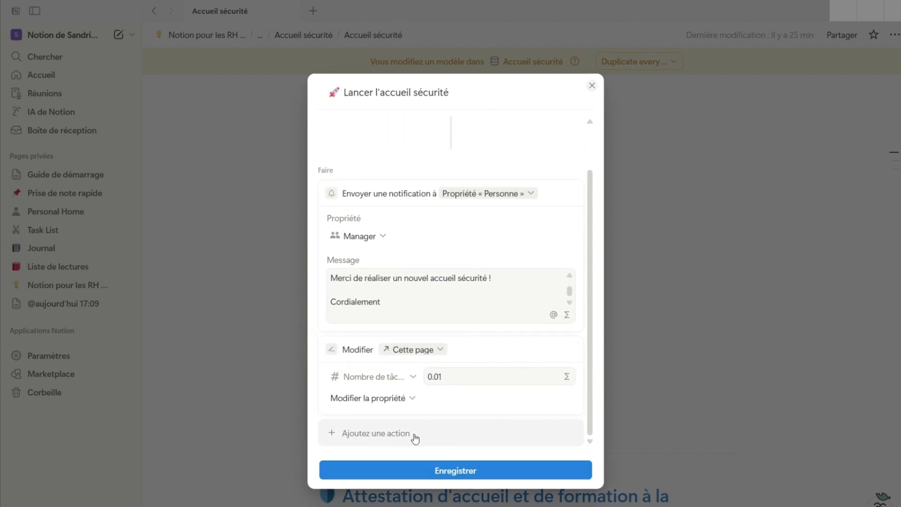
left_click(415, 439)
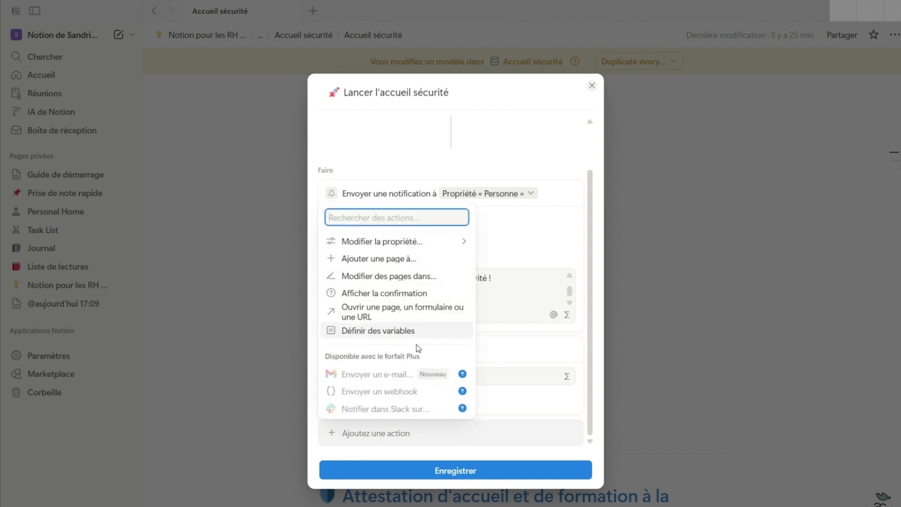
left_click(401, 295)
scroll(441, 368, "down", 5)
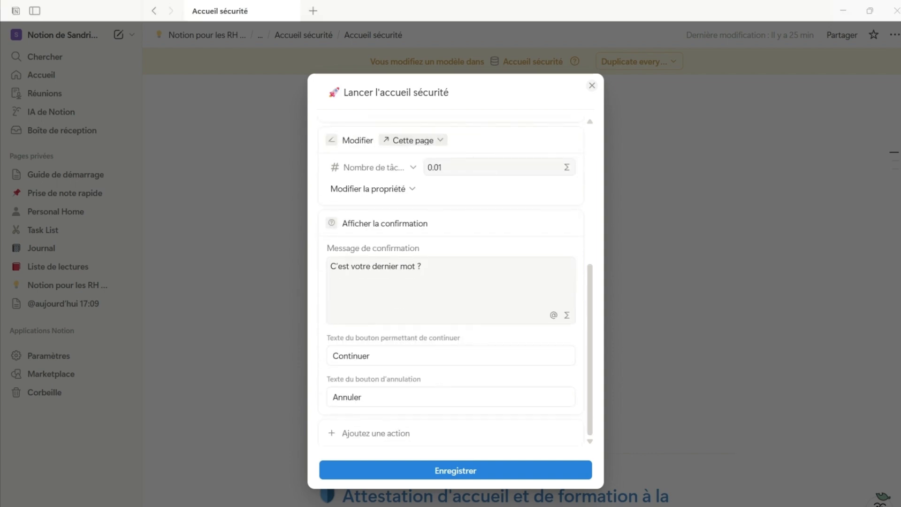
left_click(455, 279)
key("ctrl+a")
type("C'est parti ! La checklist est créée et le manager est prévenu.")
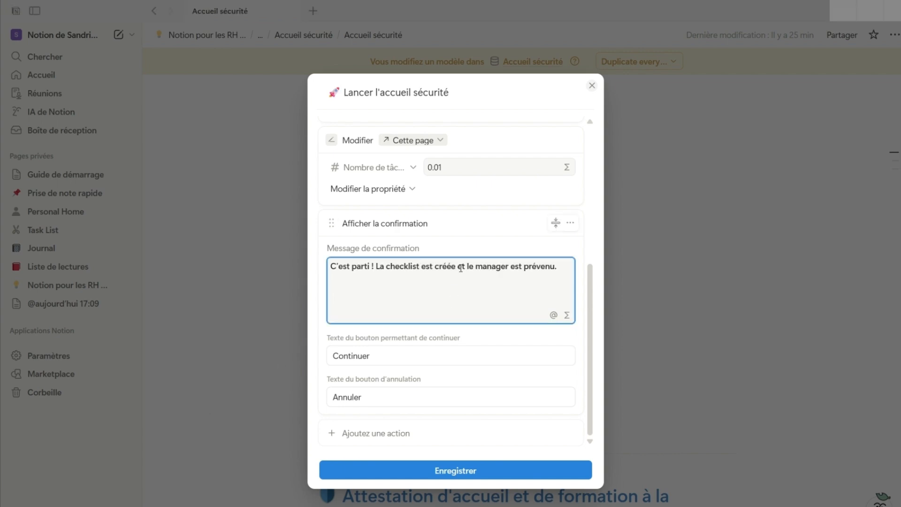
left_click(461, 475)
left_click(625, 322)
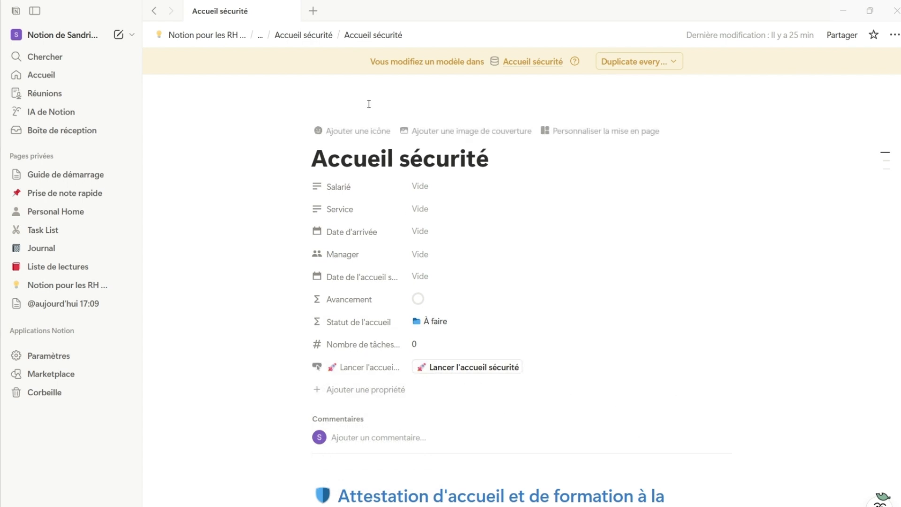
- Return to the page holding the kanban board and show the 🚀 Lancer l'accueil sécurité property on its cards
left_click(315, 39)
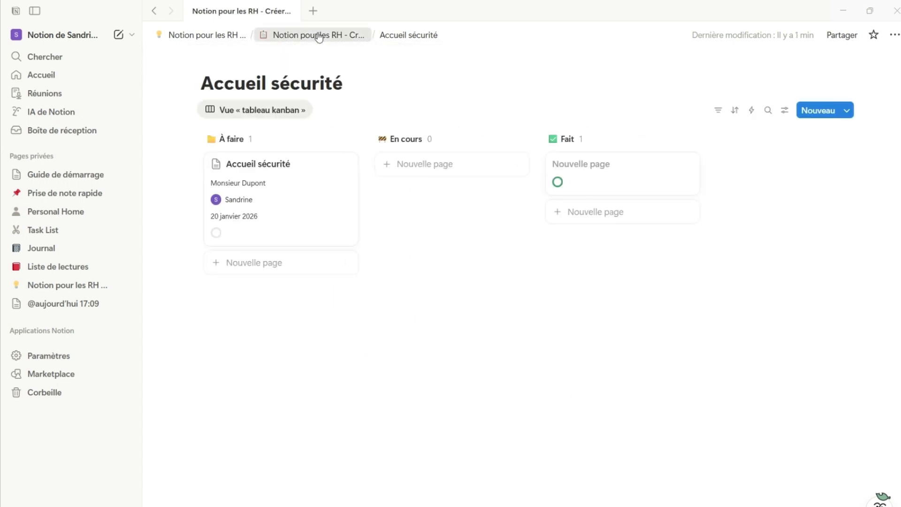
left_click(318, 35)
left_click(775, 336)
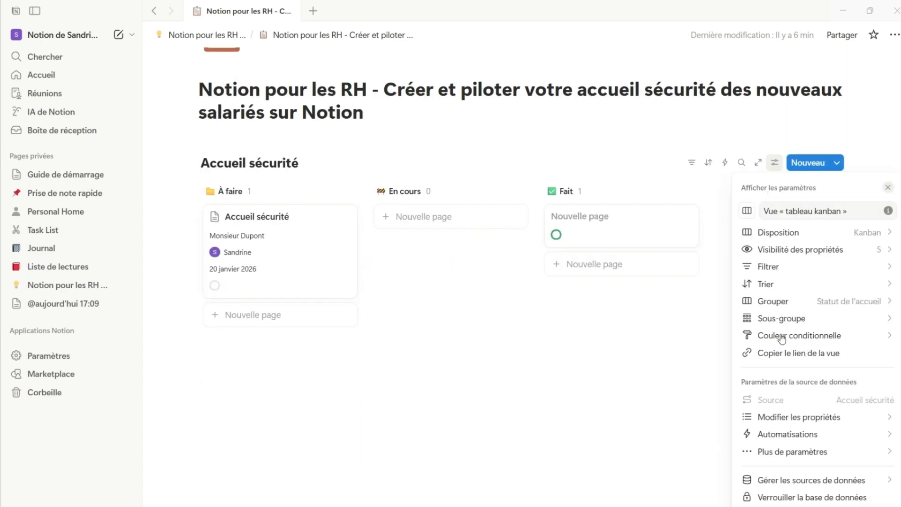
left_click(879, 249)
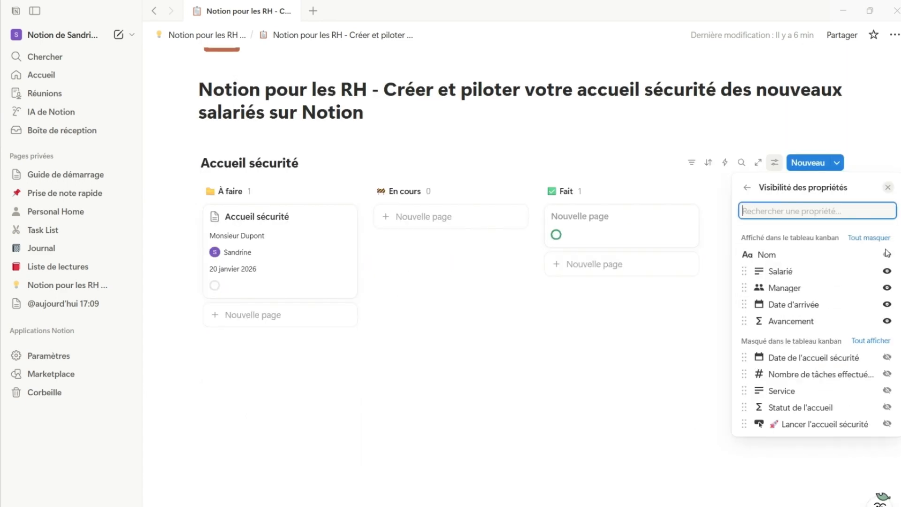
left_click(887, 424)
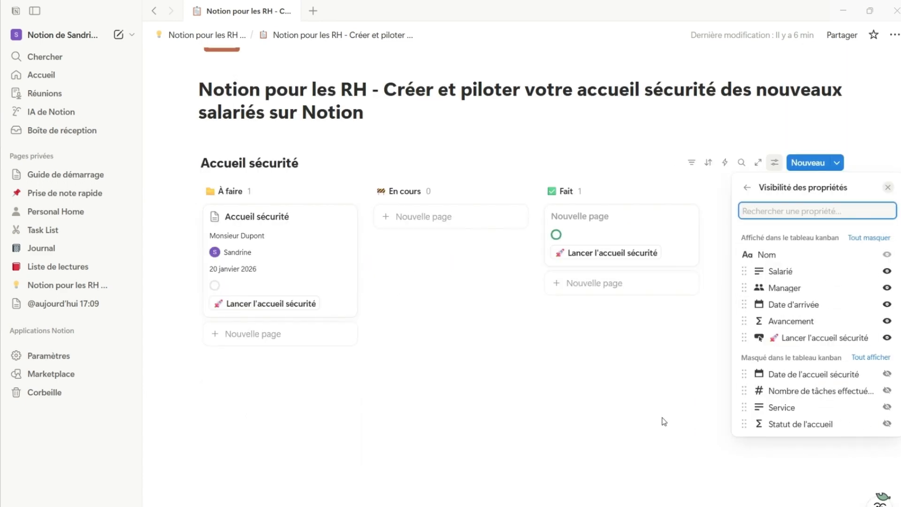
left_click(617, 422)
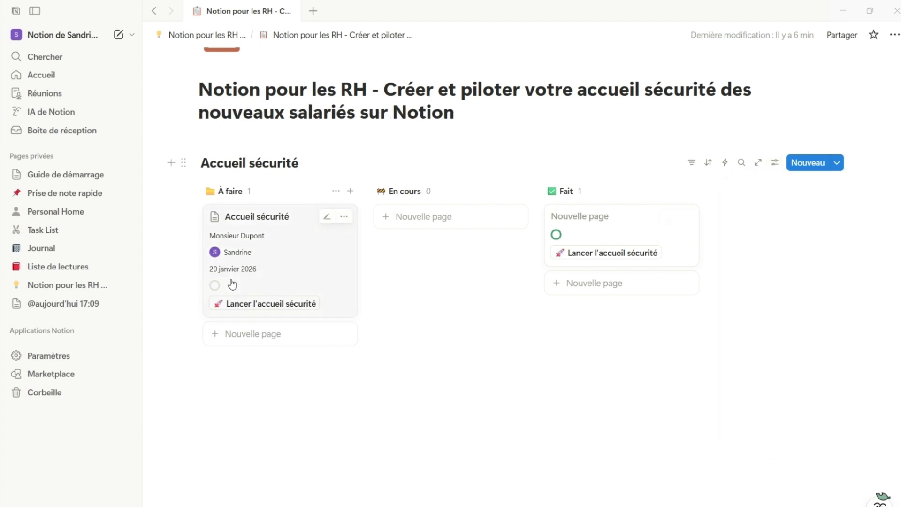
- Launch the safety onboarding from the À faire card, accept the confirmation, and check the inbox for the manager notification
left_click(297, 305)
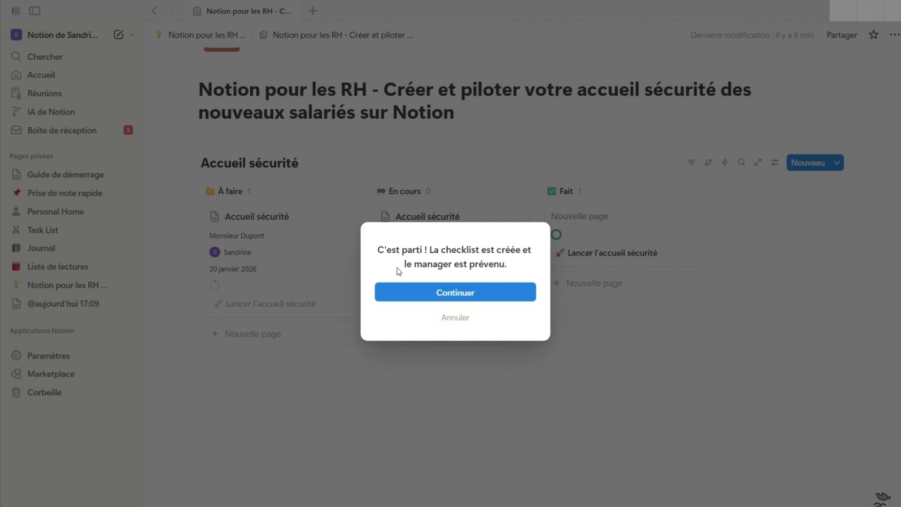
left_click(468, 291)
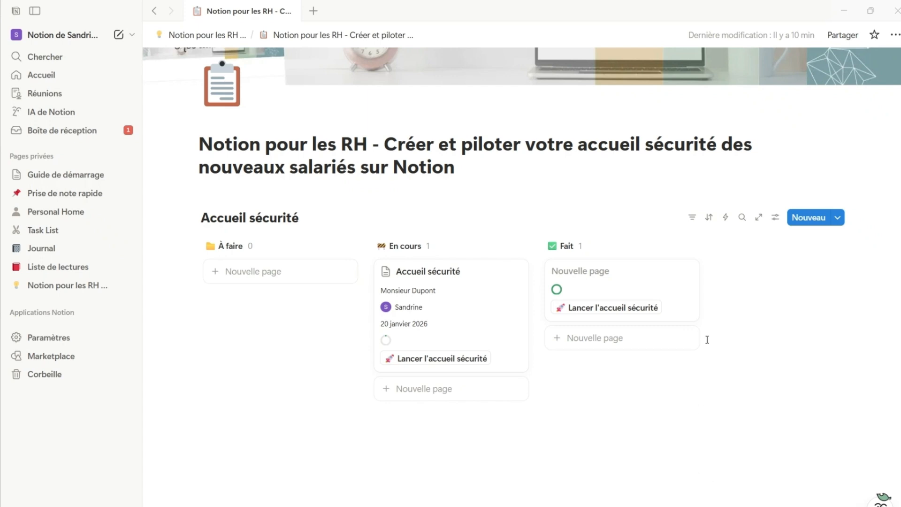
left_click(39, 131)
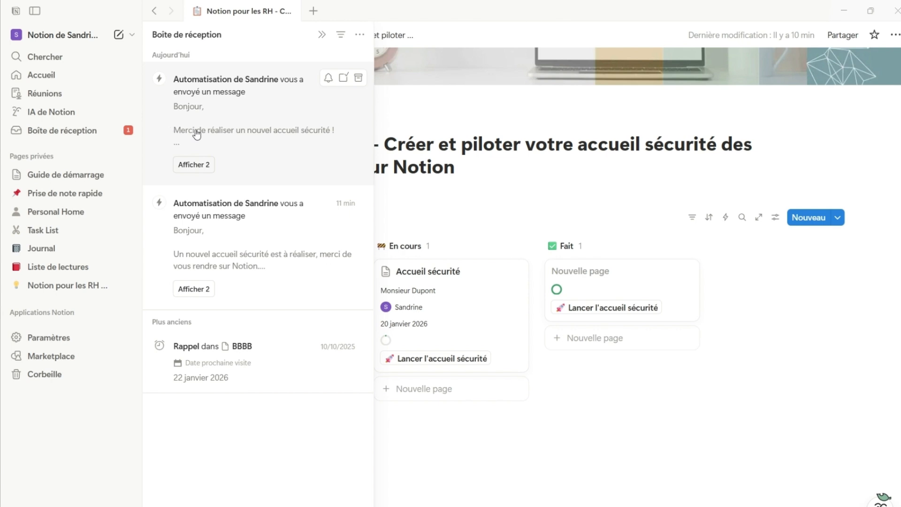
left_click(69, 134)
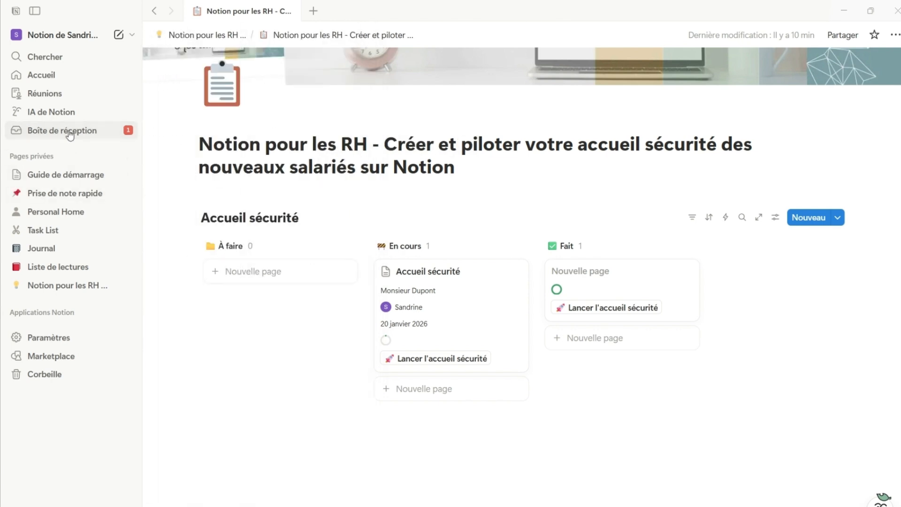
- Sub-group the Accueil sécurité kanban board by Manager
scroll(376, 414, "down", 2)
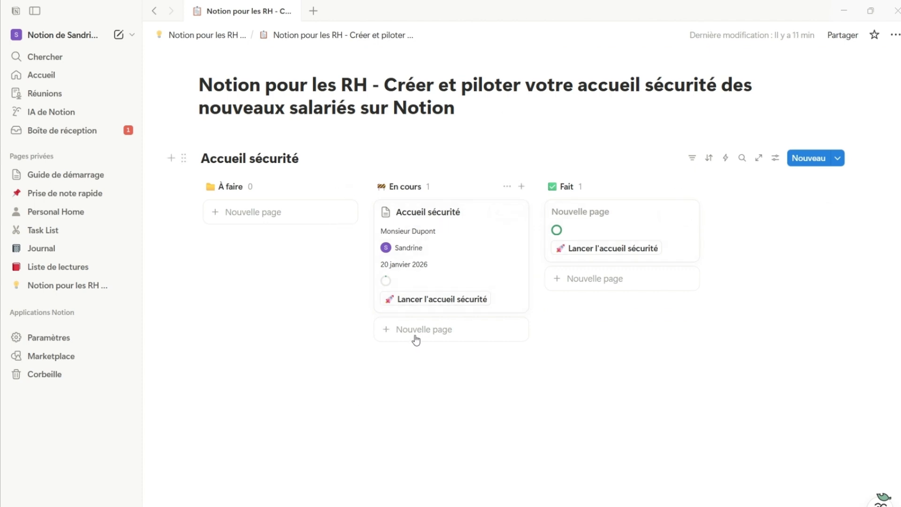
left_click(775, 158)
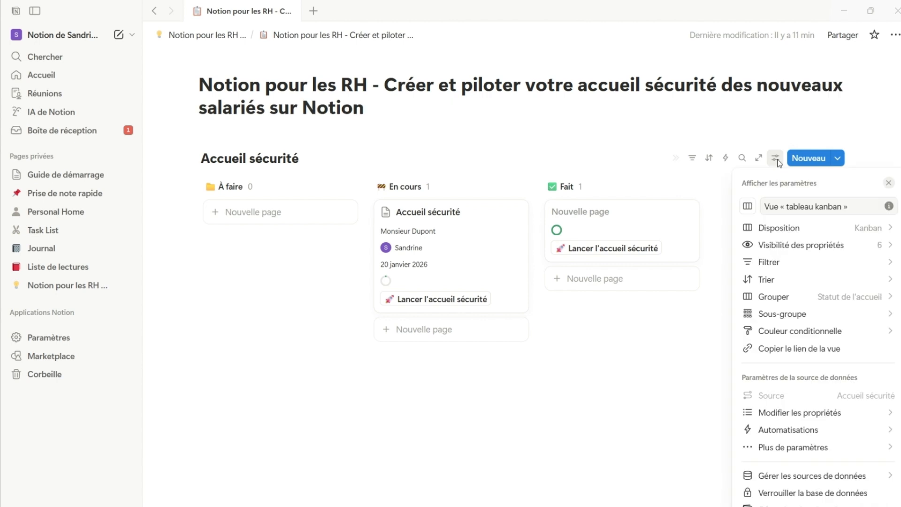
left_click(801, 315)
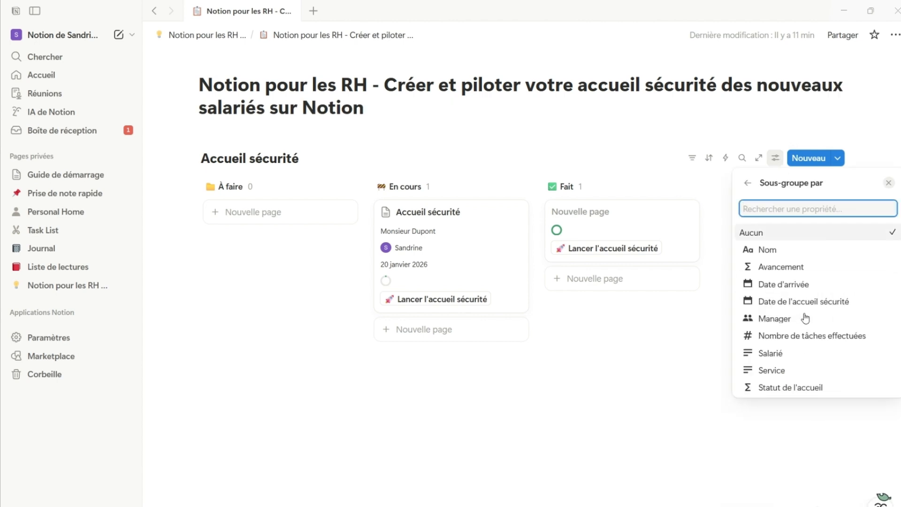
left_click(783, 322)
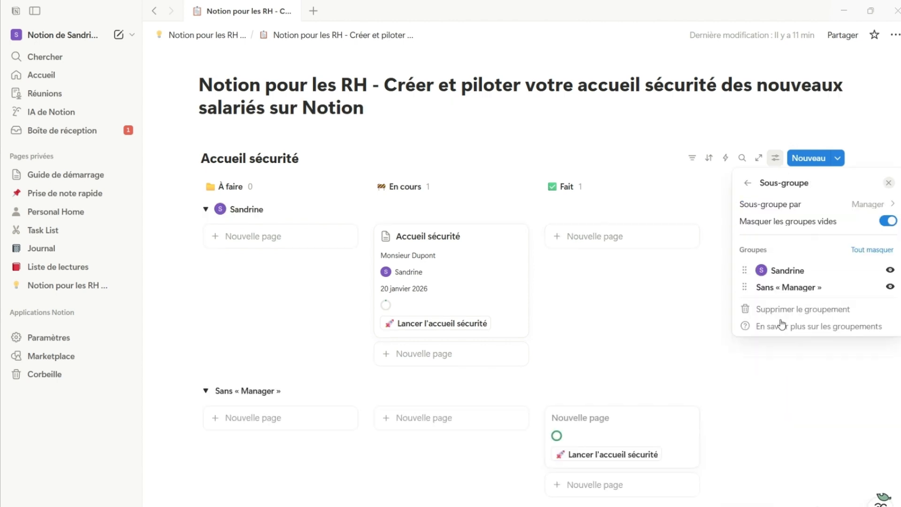
left_click(669, 355)
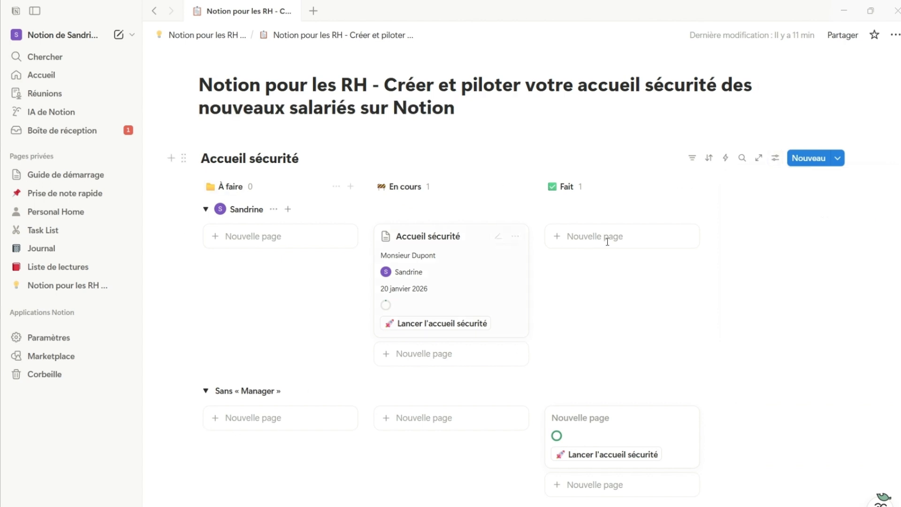